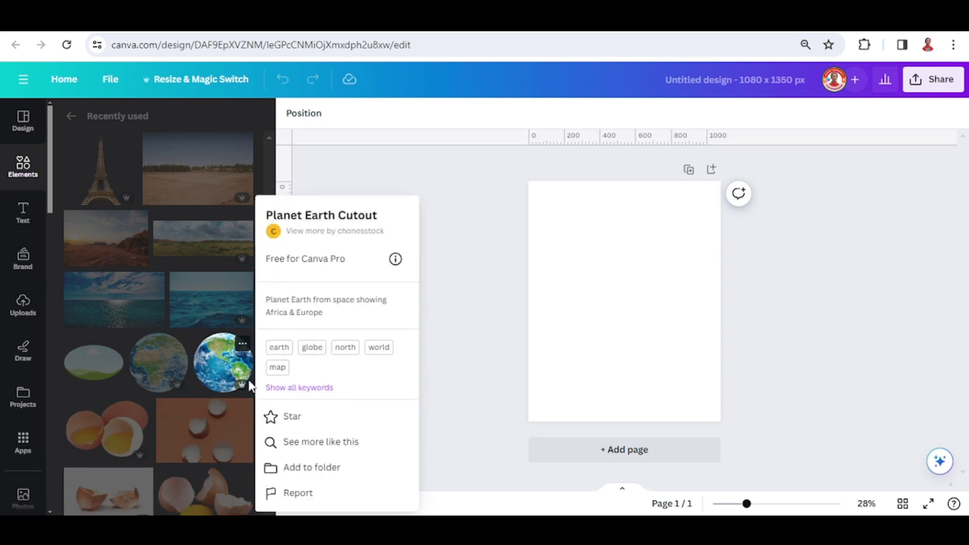
Step: Add the Planet Earth Cutout showing the Americas to the page and crop away its upper half
click(213, 371)
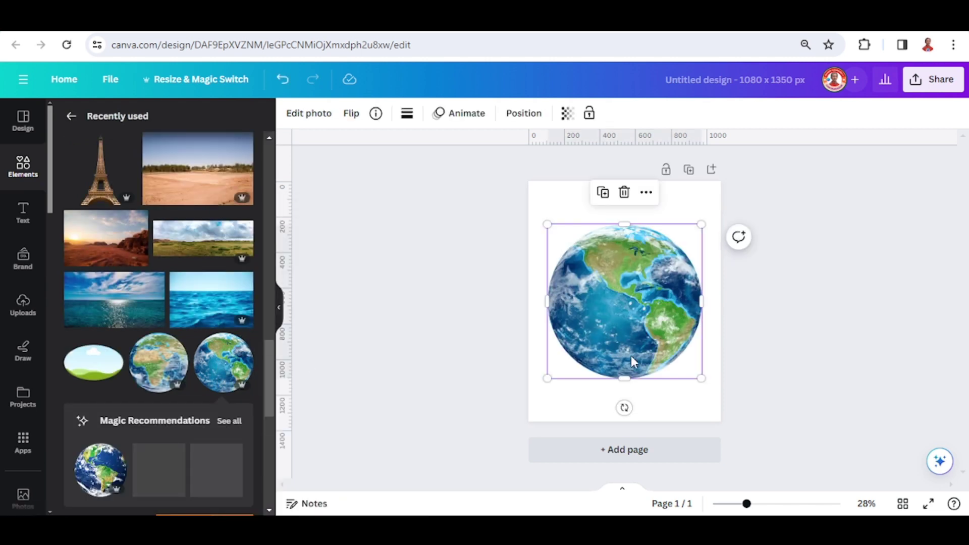
drag(625, 223, 624, 301)
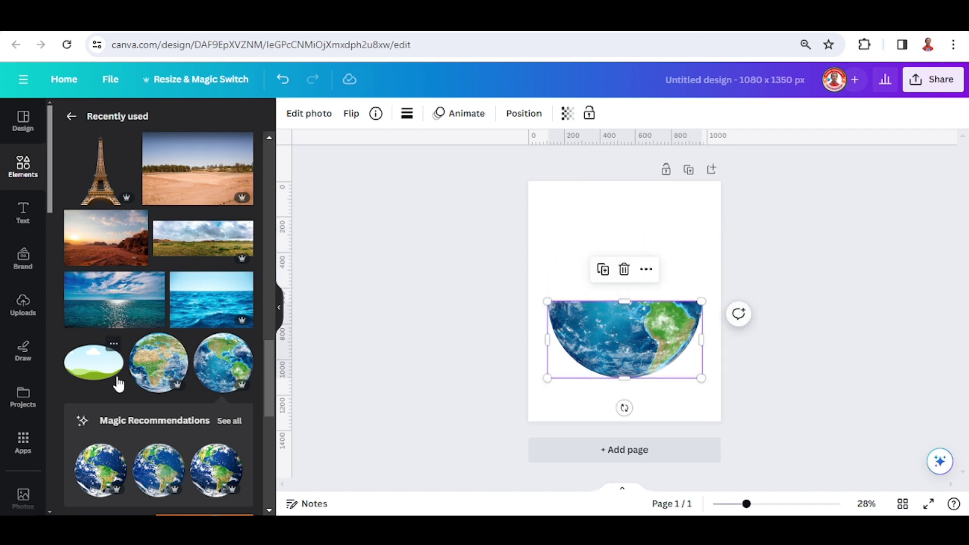
Step: Add the oval Modern Simple Minimalist Frames element and fit it as a thin ellipse across the half globe's flat cut edge
click(113, 349)
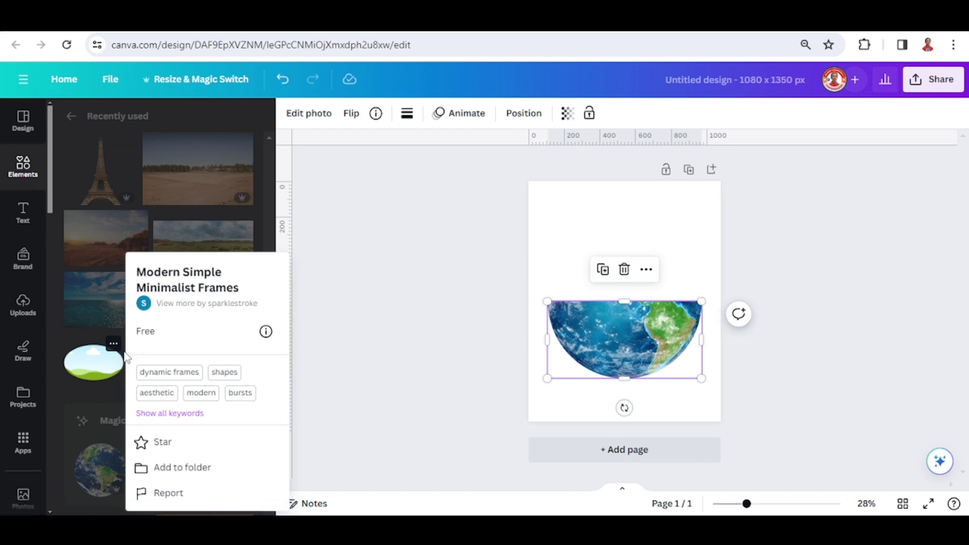
click(91, 362)
drag(552, 303, 546, 312)
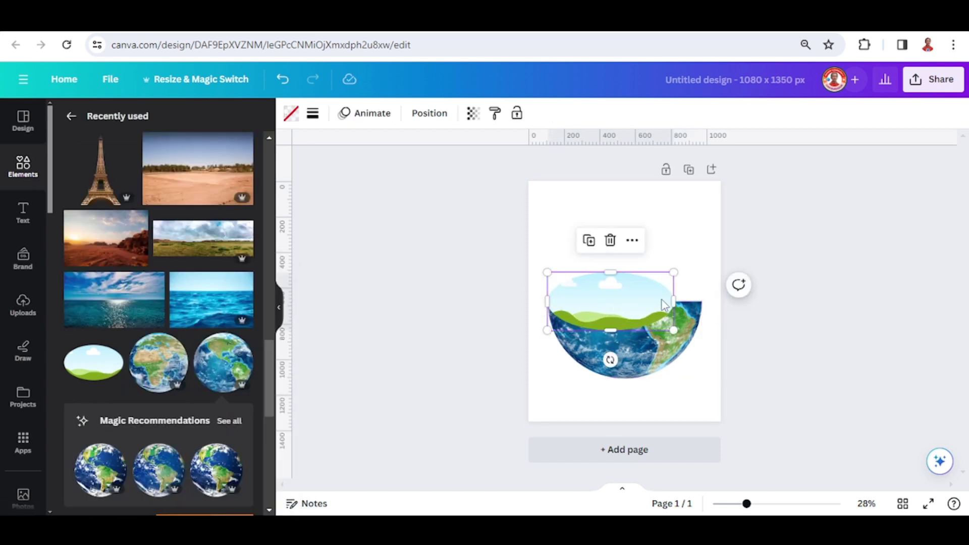
drag(674, 302, 702, 306)
drag(626, 272, 643, 304)
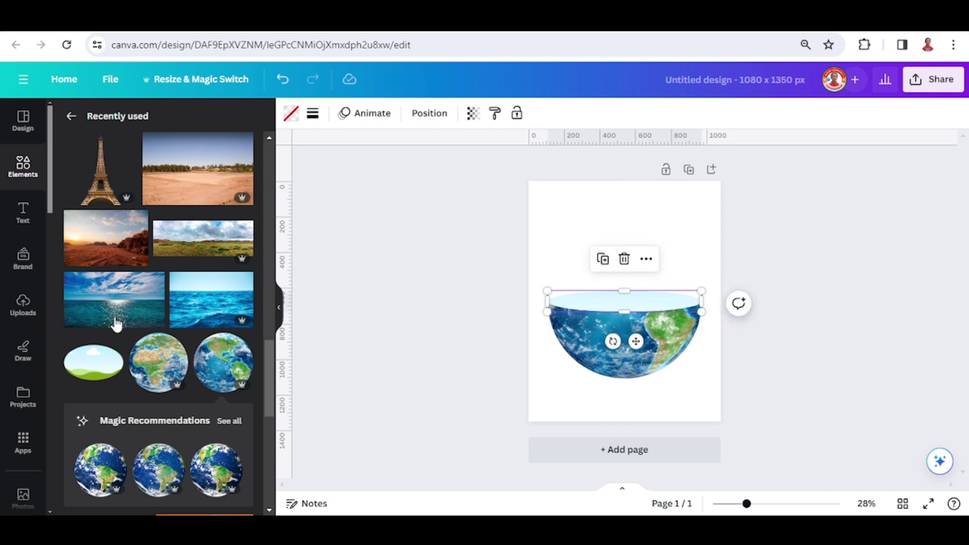
Step: Add the Sea and Clouds photo and place it inside the oval frame
click(154, 284)
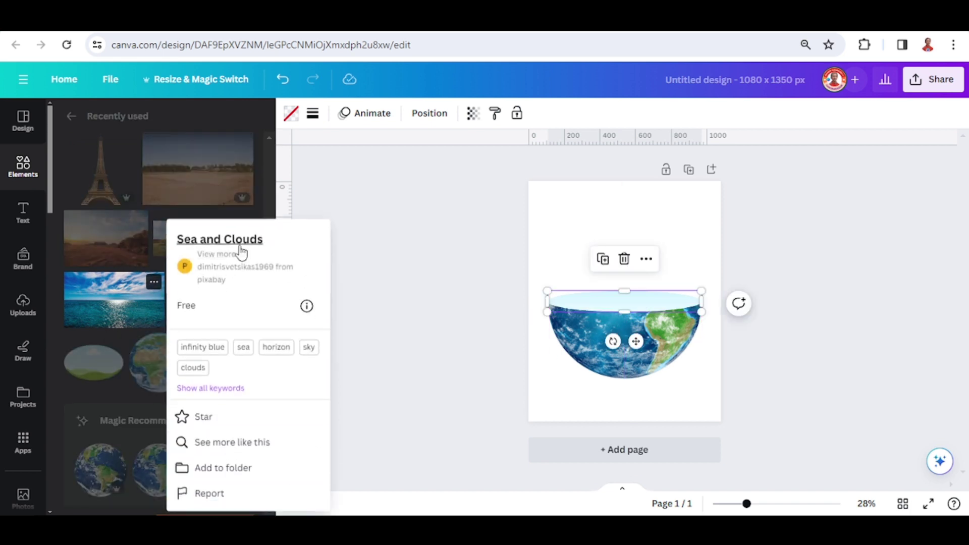
click(120, 323)
click(120, 319)
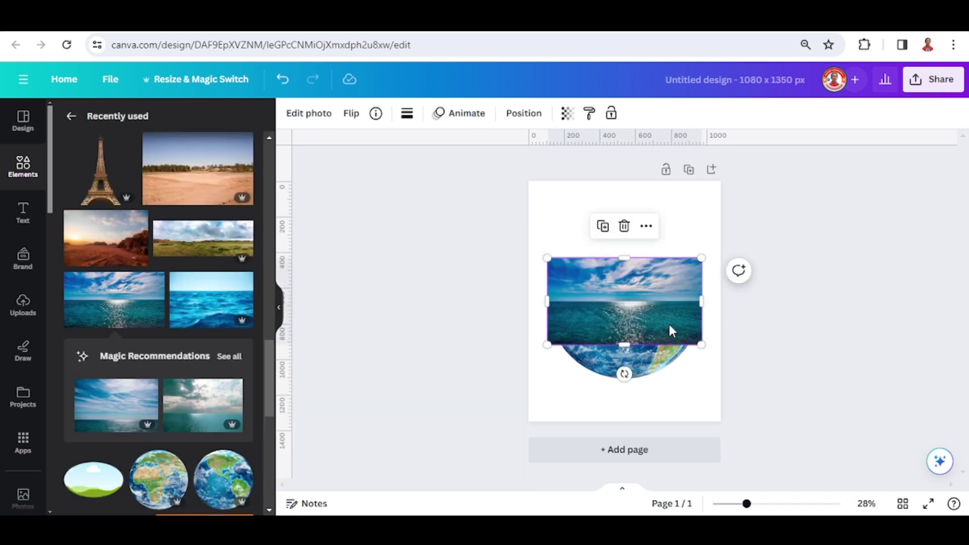
mouse_move(671, 329)
mouse_down()
mouse_move(660, 303)
mouse_move(657, 317)
mouse_up()
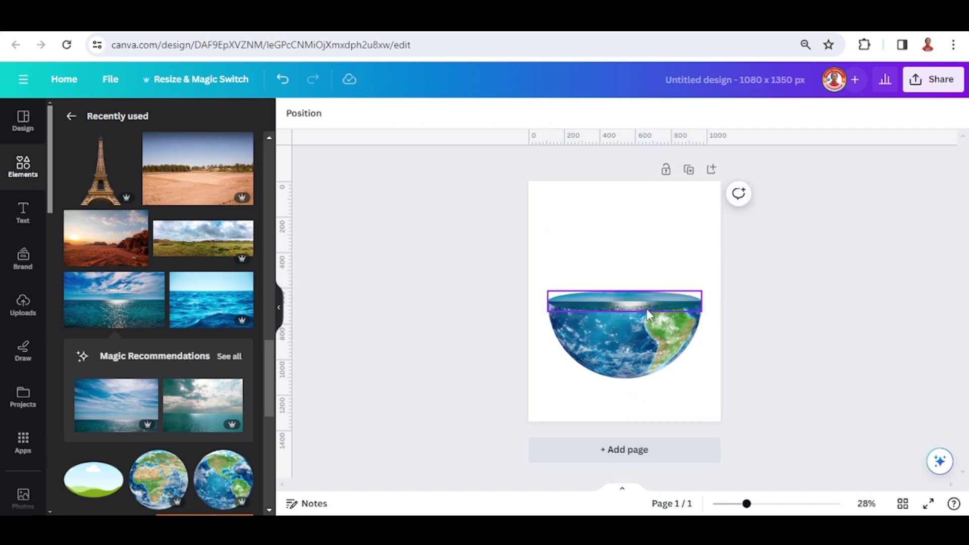
Step: Reposition the sea photo within the oval frame so that only water fills it
click(650, 305)
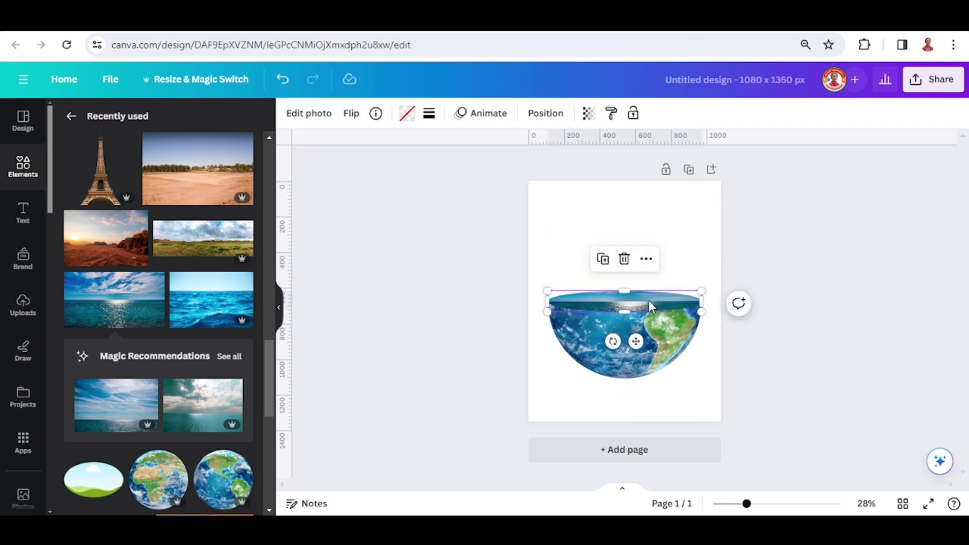
double_click(649, 305)
drag(656, 293, 656, 275)
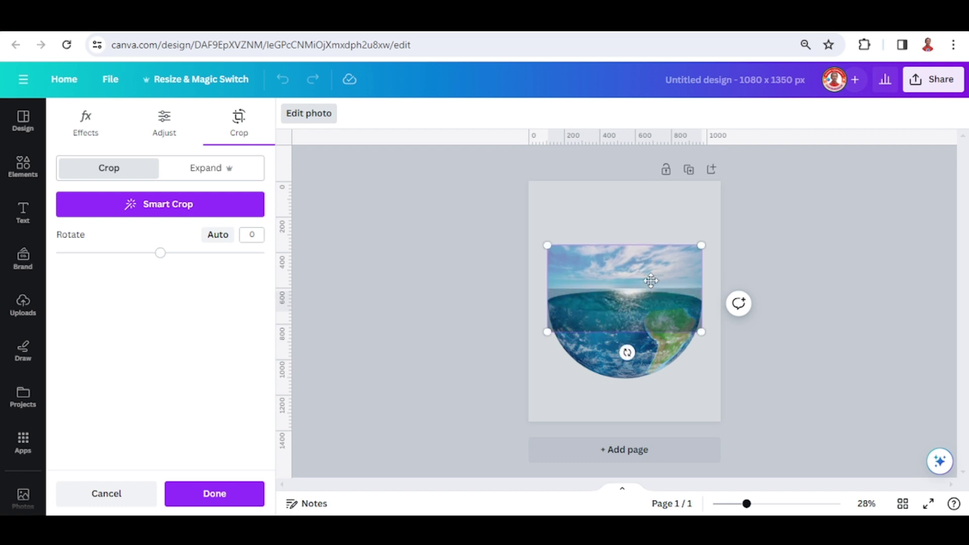
click(215, 497)
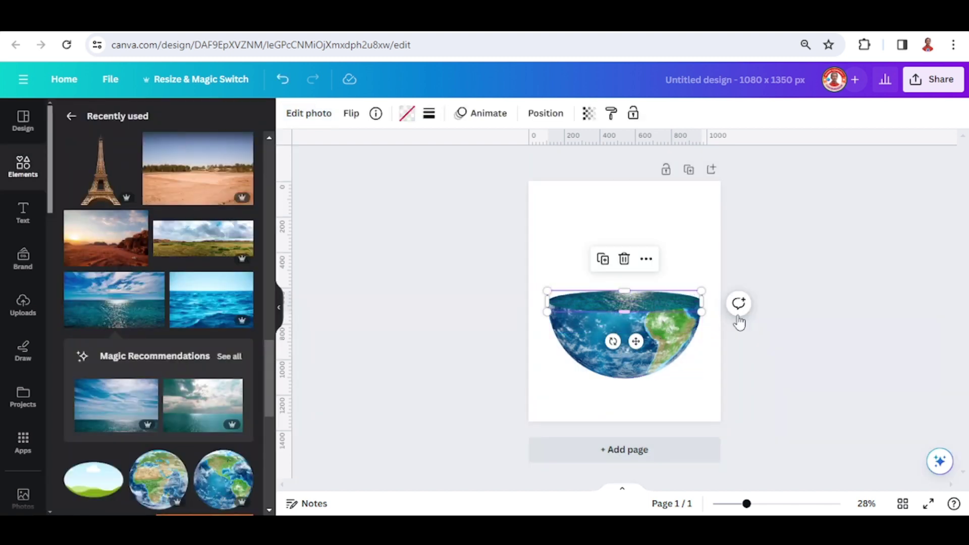
Step: Set the brightness of the sea photo in the oval frame to 59
click(308, 113)
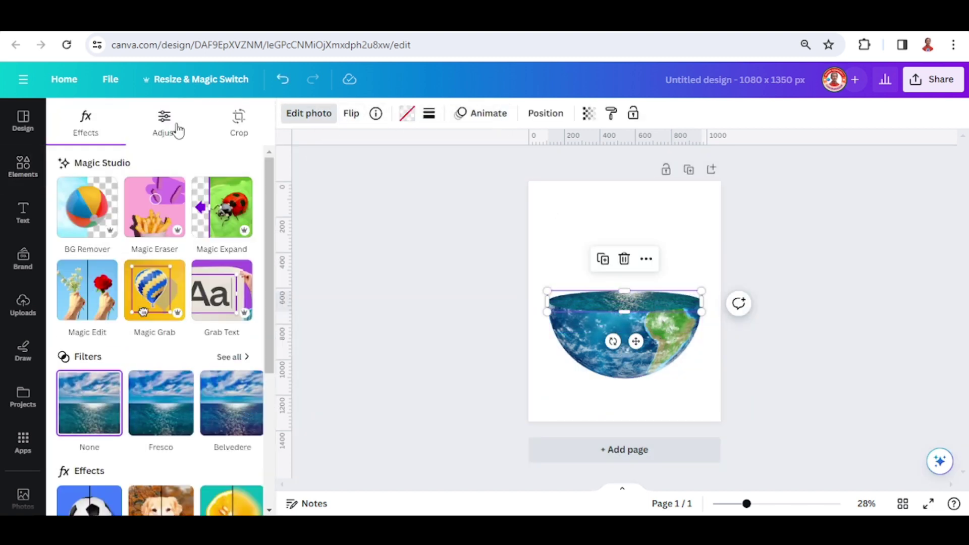
click(174, 130)
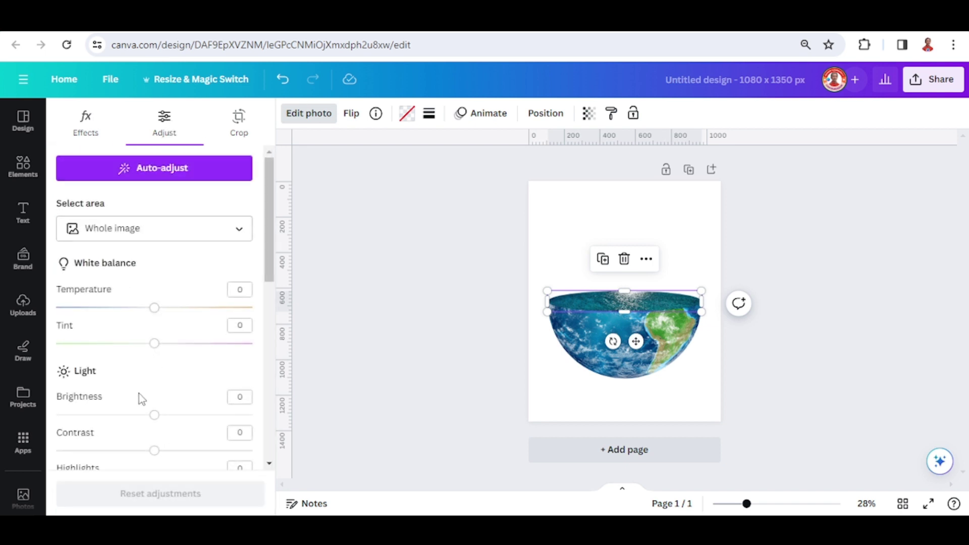
drag(155, 422, 194, 421)
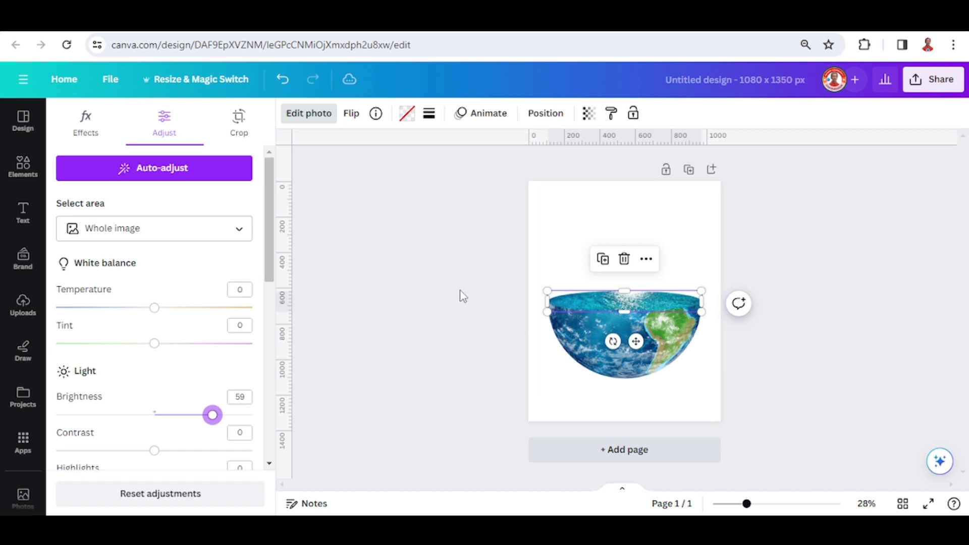
key(Escape)
Step: Add the Mound of Sand Cutout from the recently used elements to the page
scroll(107, 289, up, 4)
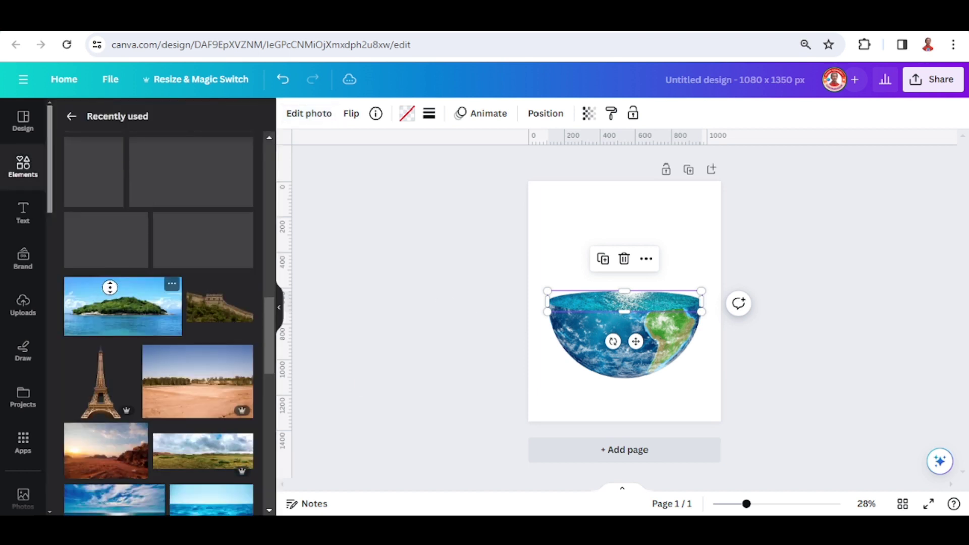
scroll(111, 287, up, 5)
click(147, 153)
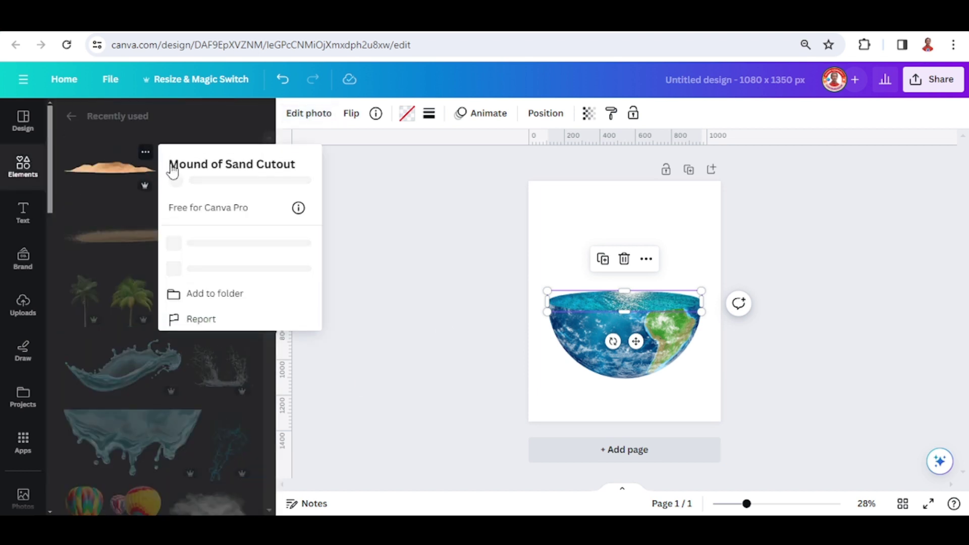
click(140, 178)
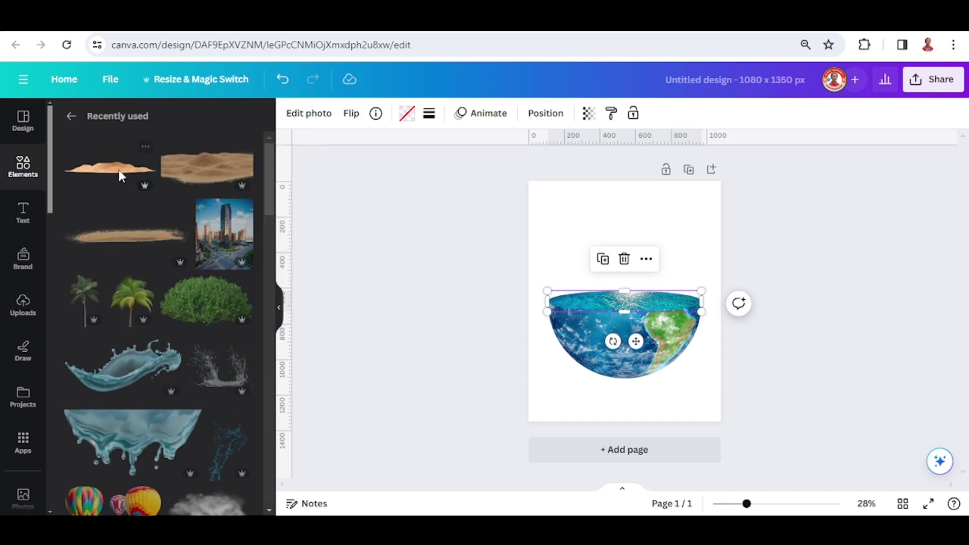
click(99, 173)
Step: Scale down the sand mound and center it on the water surface, leaving water around its edges
click(776, 504)
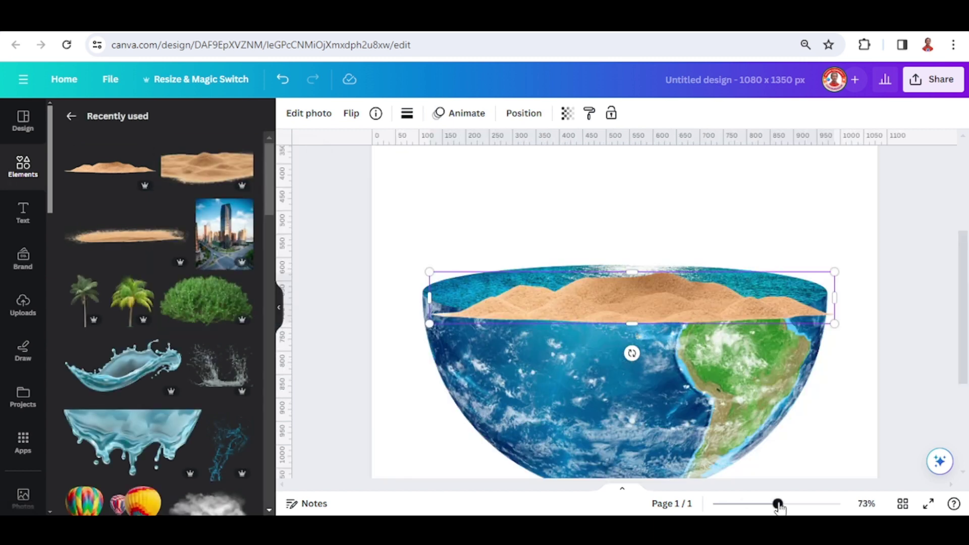
drag(664, 288, 664, 265)
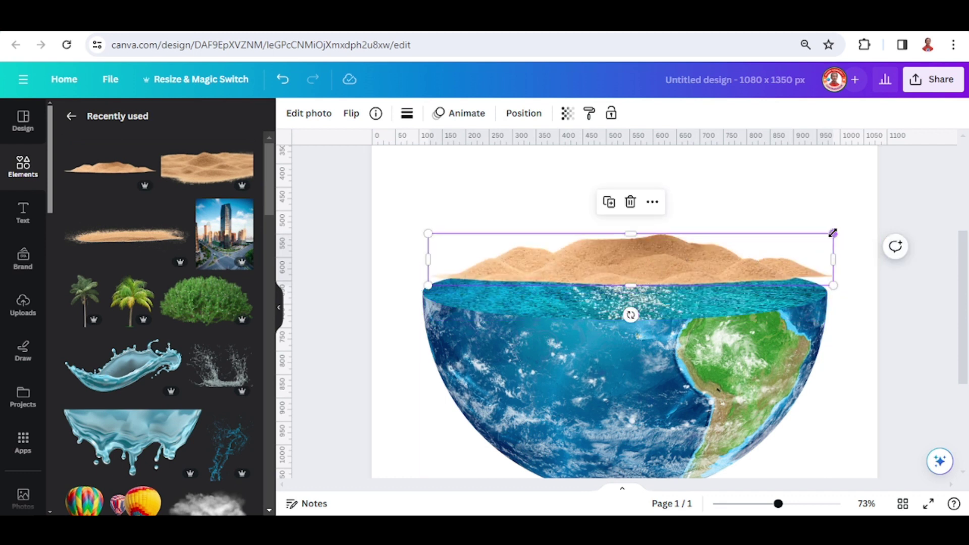
drag(833, 234, 786, 247)
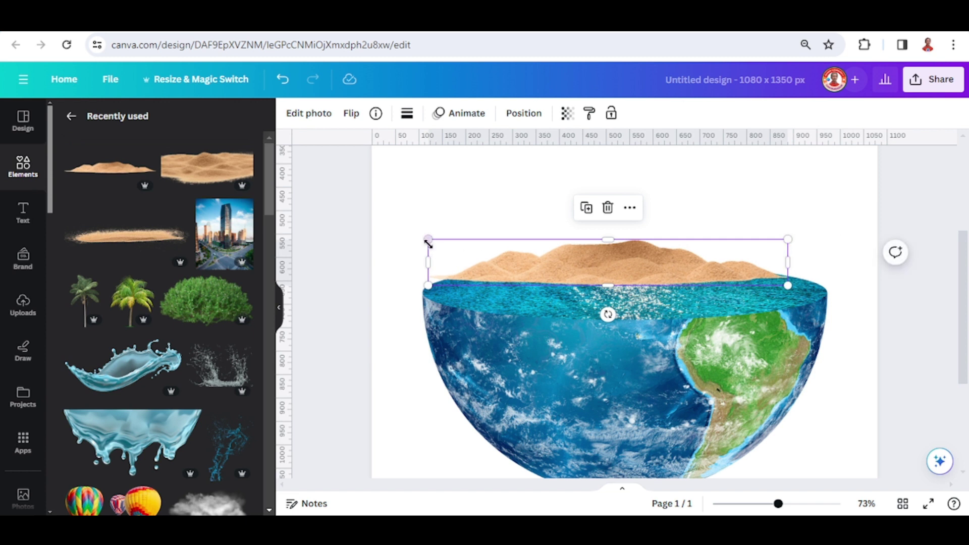
drag(428, 244, 455, 244)
drag(638, 275, 647, 278)
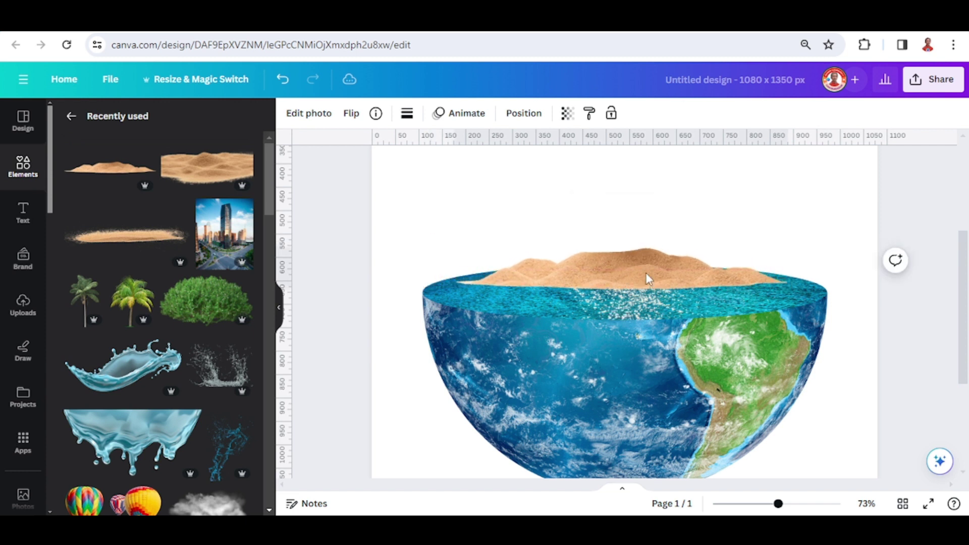
key(shift+Down)
key(shift+Down)
key(shift+Down)
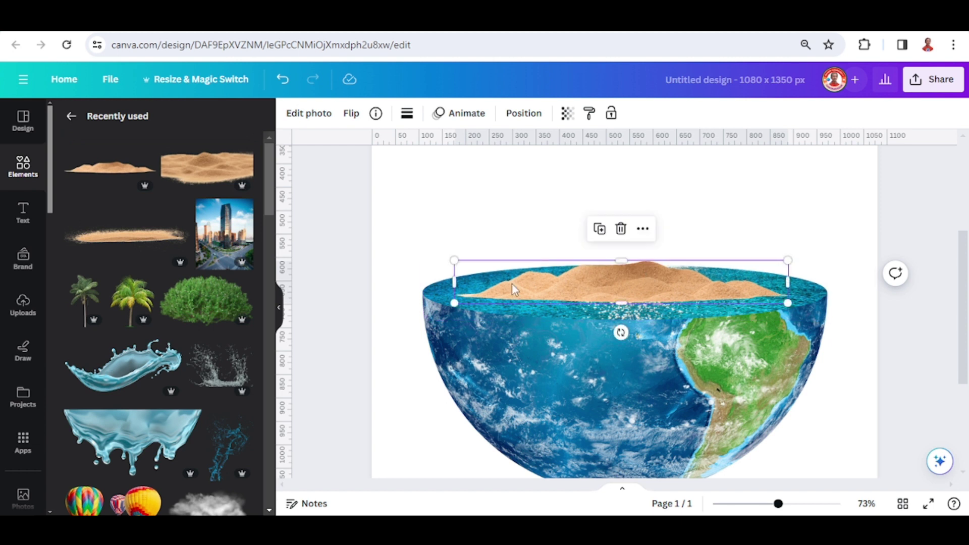
Step: Add the Abstract Sand Texture, shrink it onto the front of the sand mound and crop off its upper part
click(243, 153)
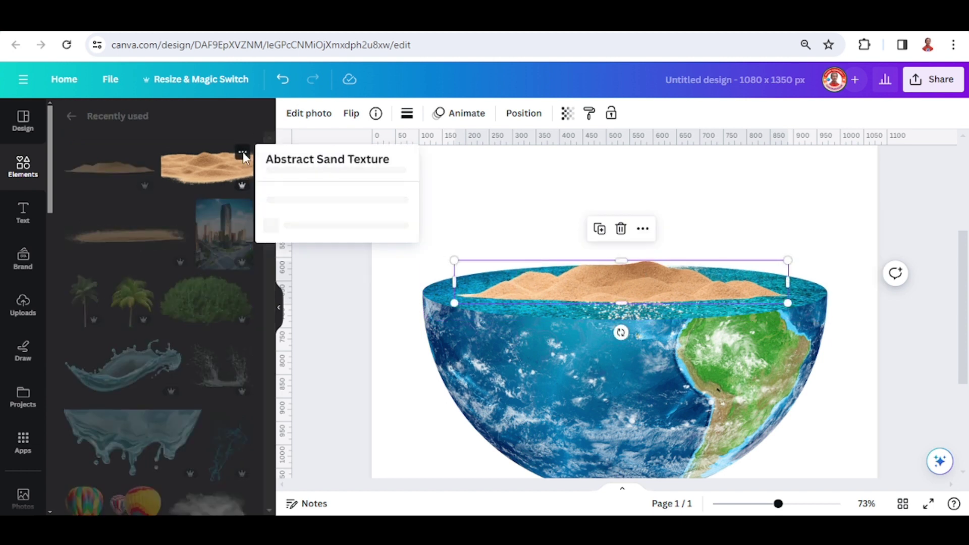
click(221, 177)
click(222, 177)
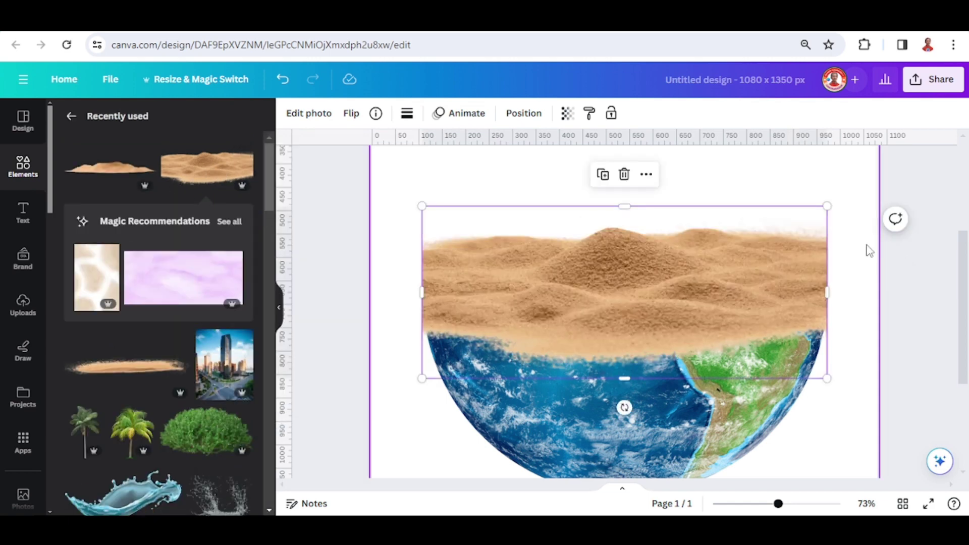
drag(827, 206, 606, 299)
drag(554, 355, 642, 288)
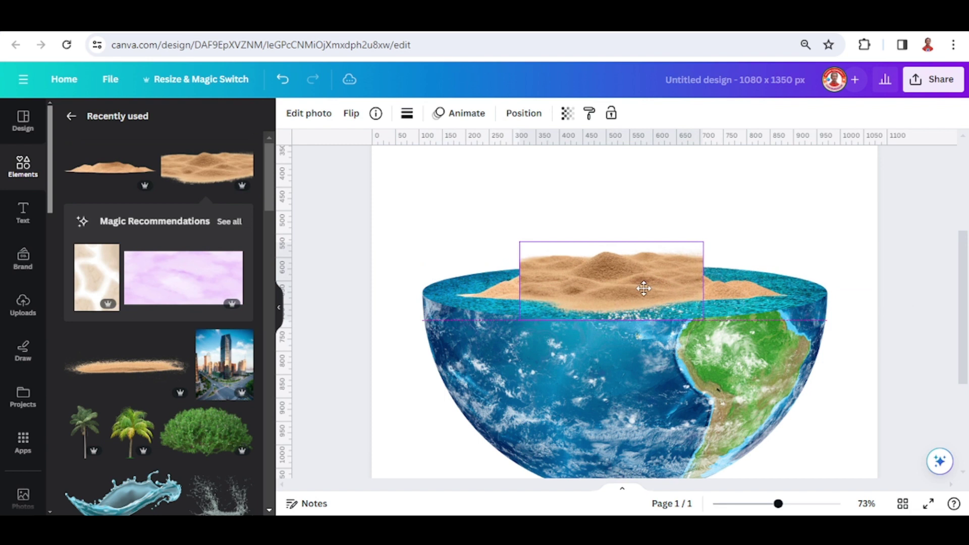
drag(612, 243, 616, 281)
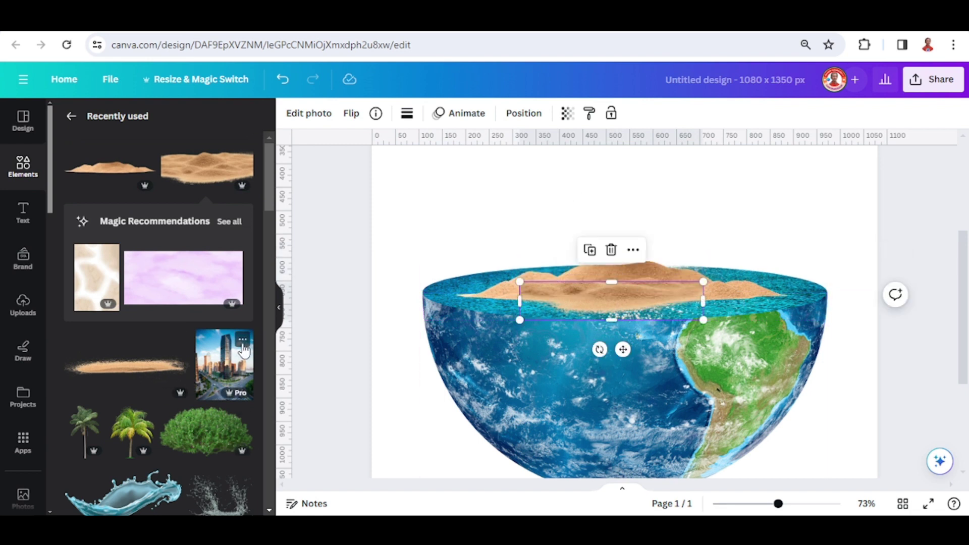
Step: Add the city photo of the Shanghai business center and remove its background with BG Remover
click(245, 343)
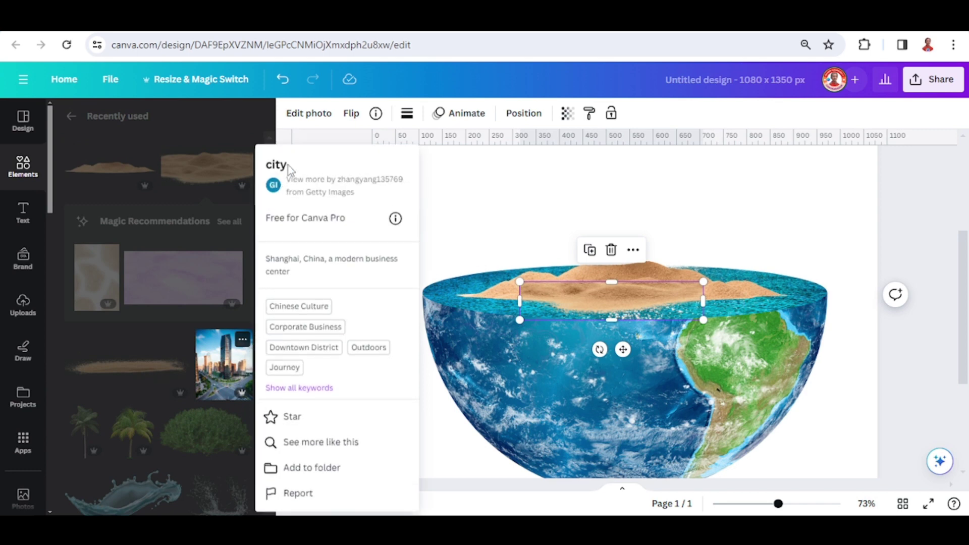
click(224, 380)
click(224, 380)
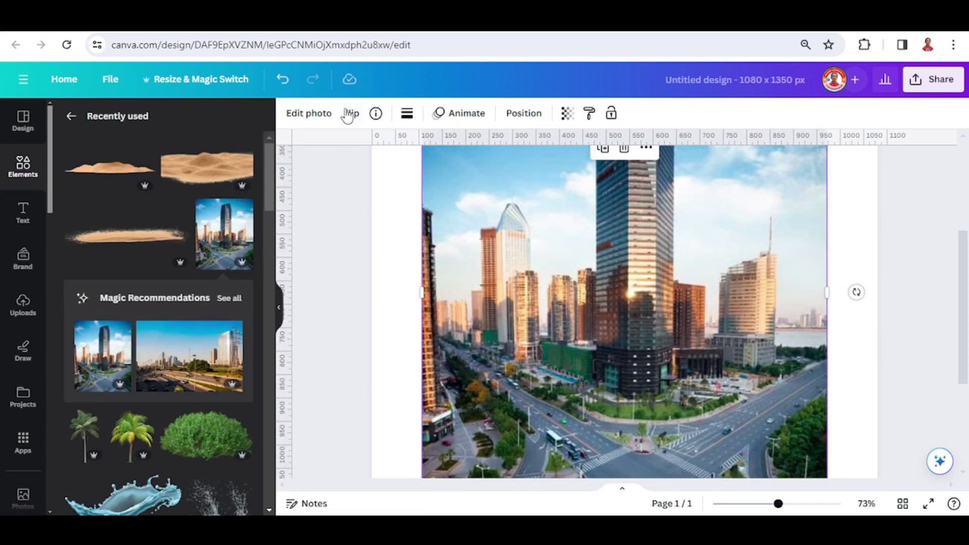
click(320, 114)
click(80, 217)
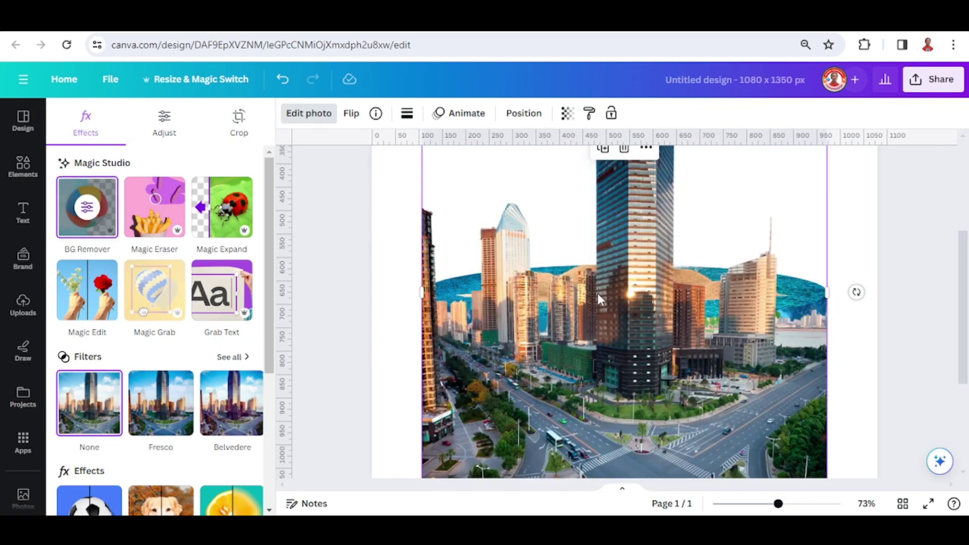
Step: Crop the city photo's sides and cut away the road area below the buildings
drag(444, 301, 488, 303)
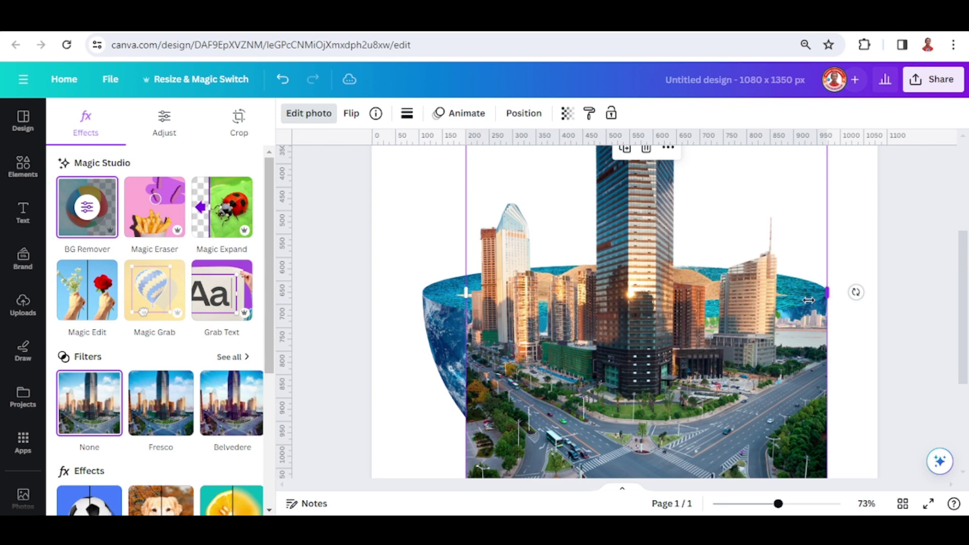
drag(809, 300, 783, 328)
scroll(635, 400, down, 3)
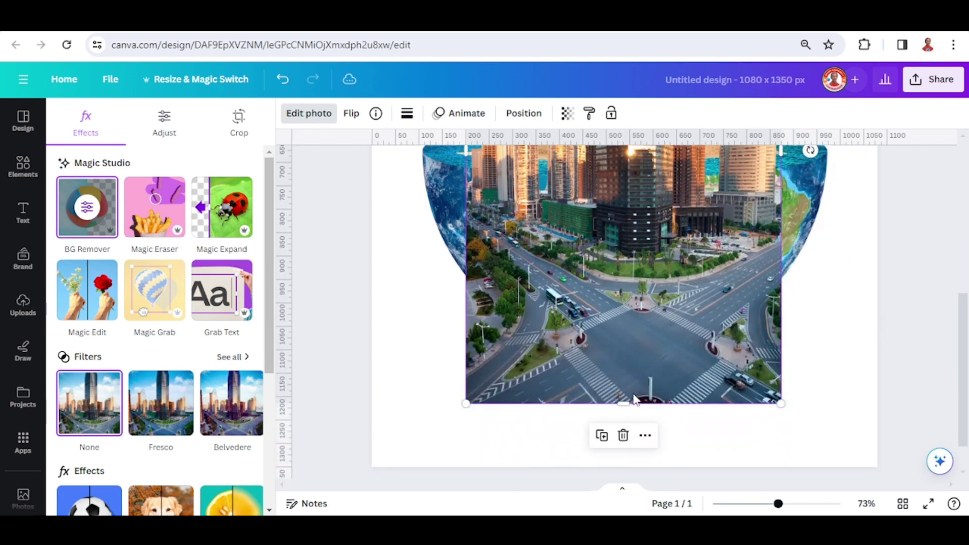
drag(625, 404, 657, 237)
Step: Move the cropped city up onto the sand island and scale it down to stand within the sand's width
scroll(659, 271, up, 3)
scroll(658, 271, up, 3)
drag(723, 356, 730, 274)
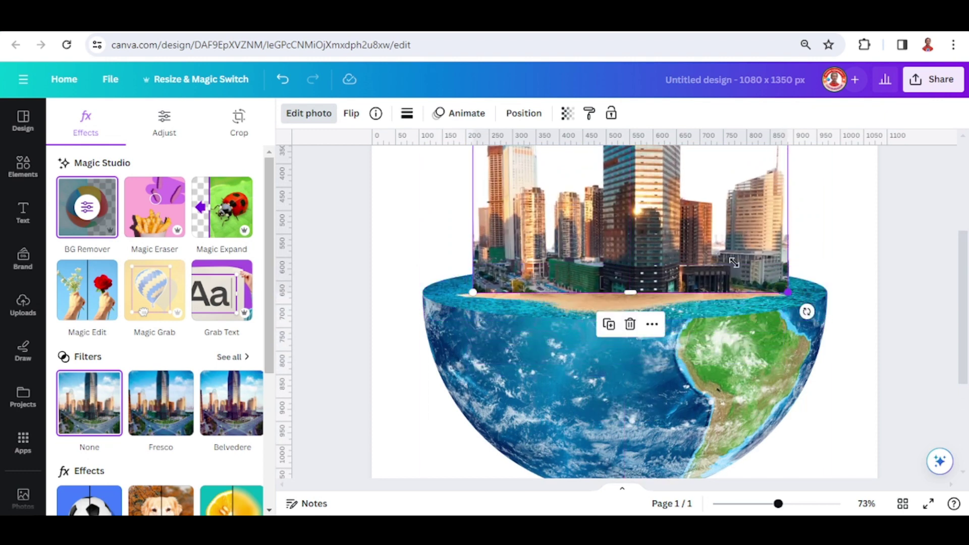
drag(789, 292, 710, 266)
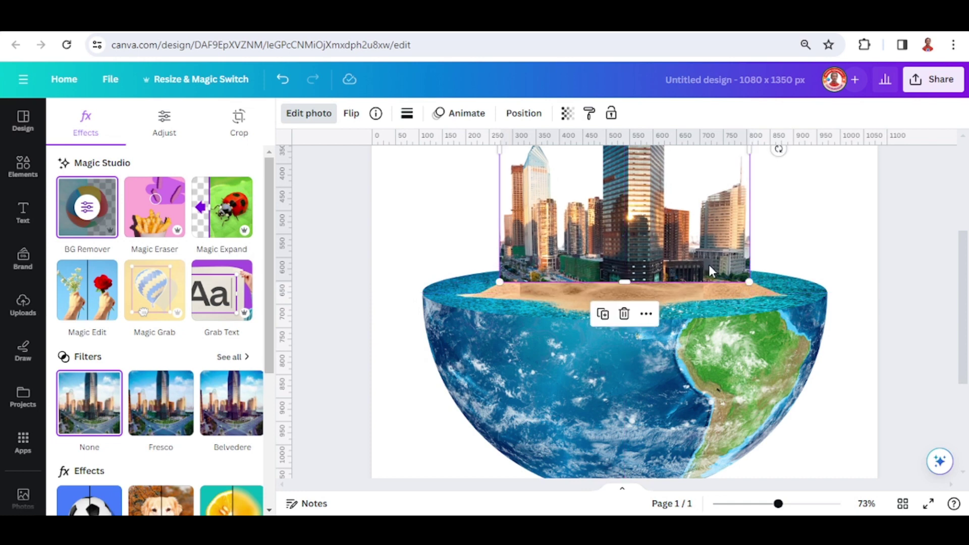
scroll(720, 285, up, 3)
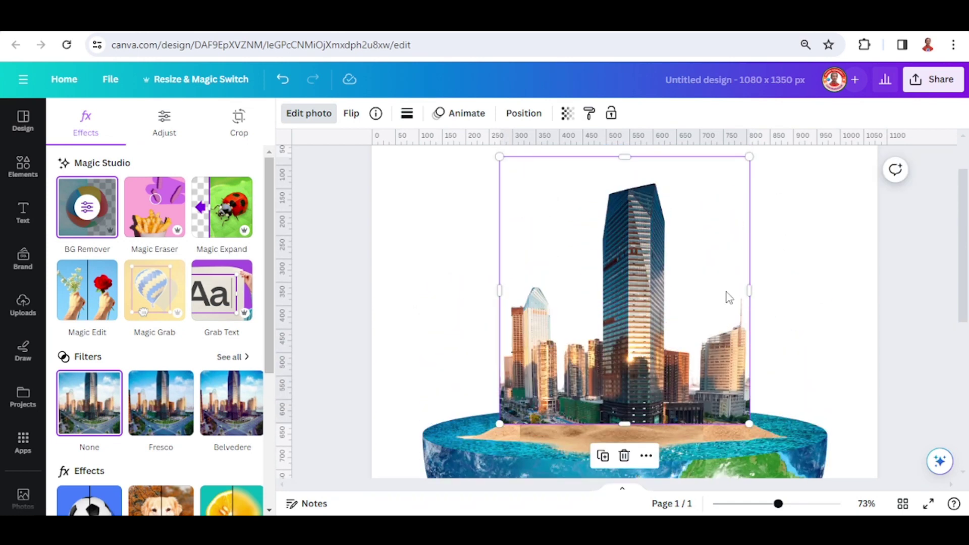
Step: Add the recently used shrub with many types of flowers and shrink it onto the sand island's left end
click(23, 166)
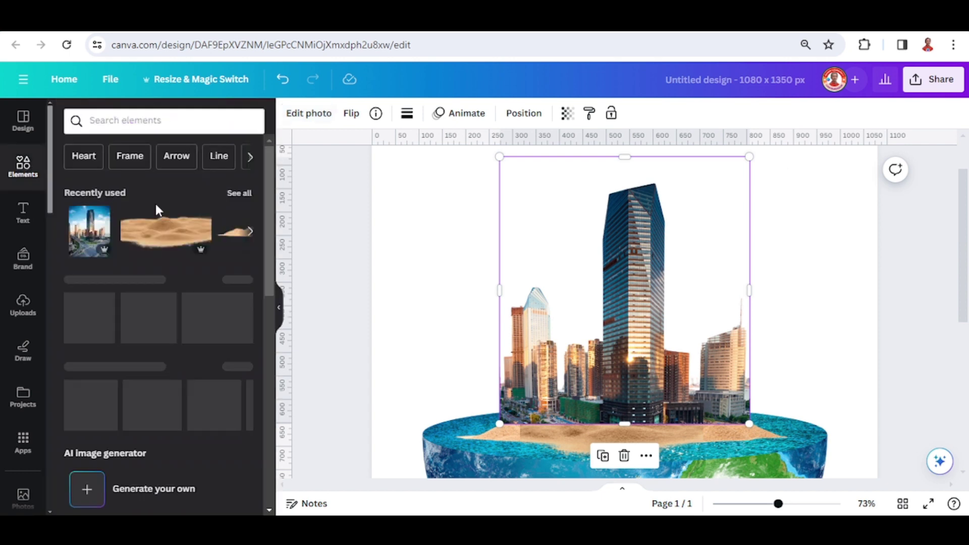
click(233, 198)
scroll(213, 293, down, 3)
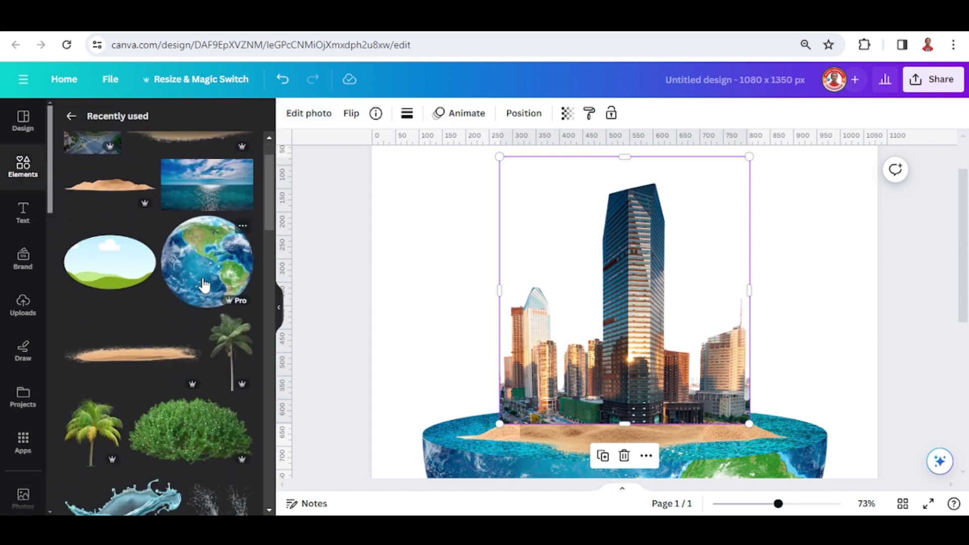
click(240, 323)
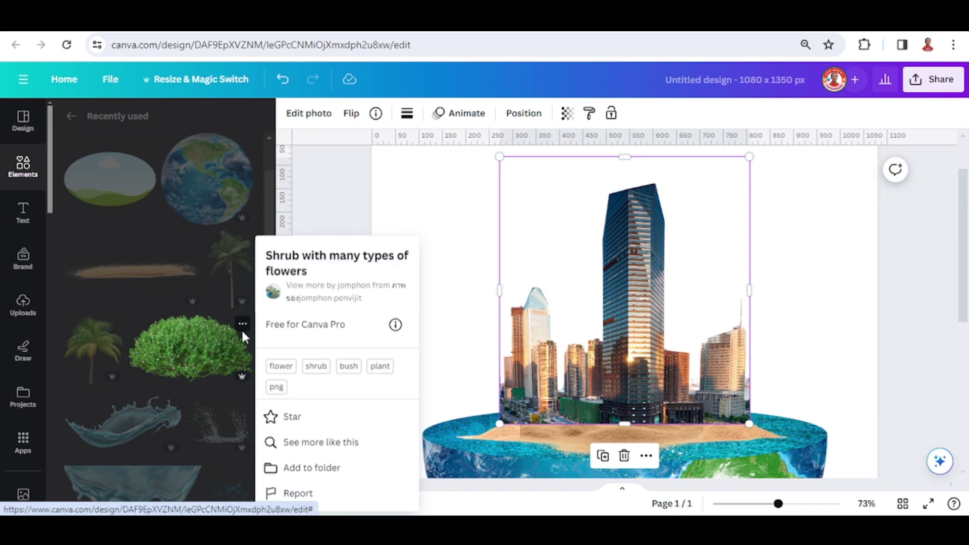
click(193, 347)
click(192, 349)
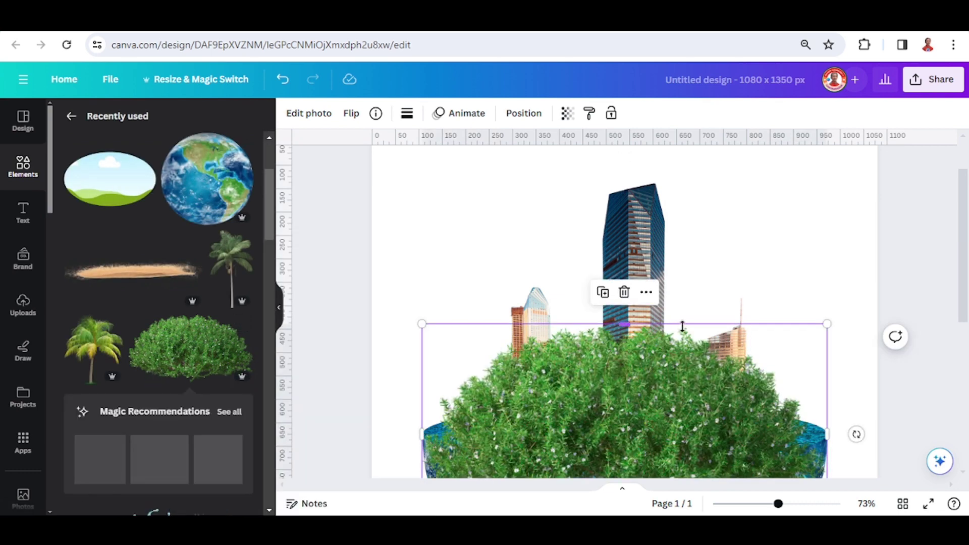
scroll(682, 327, down, 3)
drag(830, 252, 555, 350)
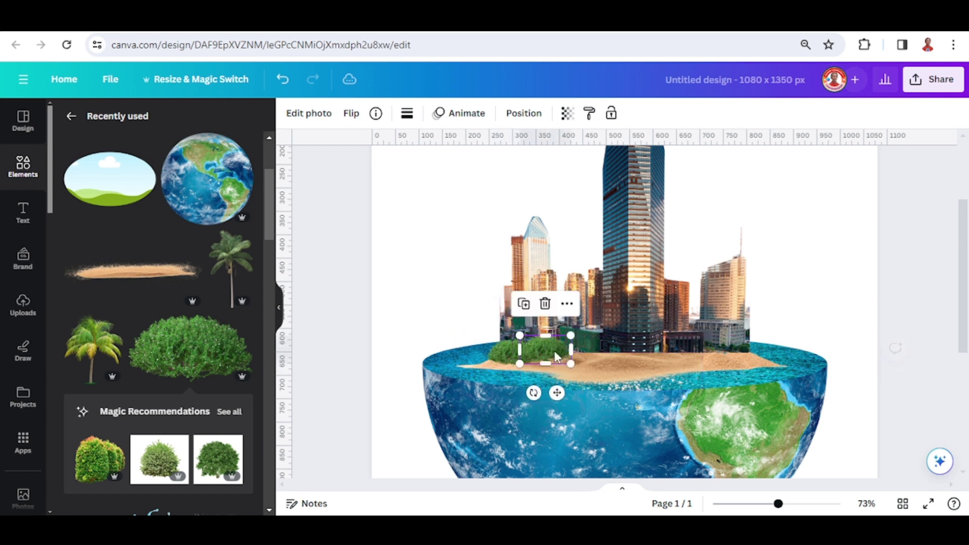
Step: Duplicate the shrub repeatedly in varied sizes to form a hedge along the base of the city buildings
click(524, 304)
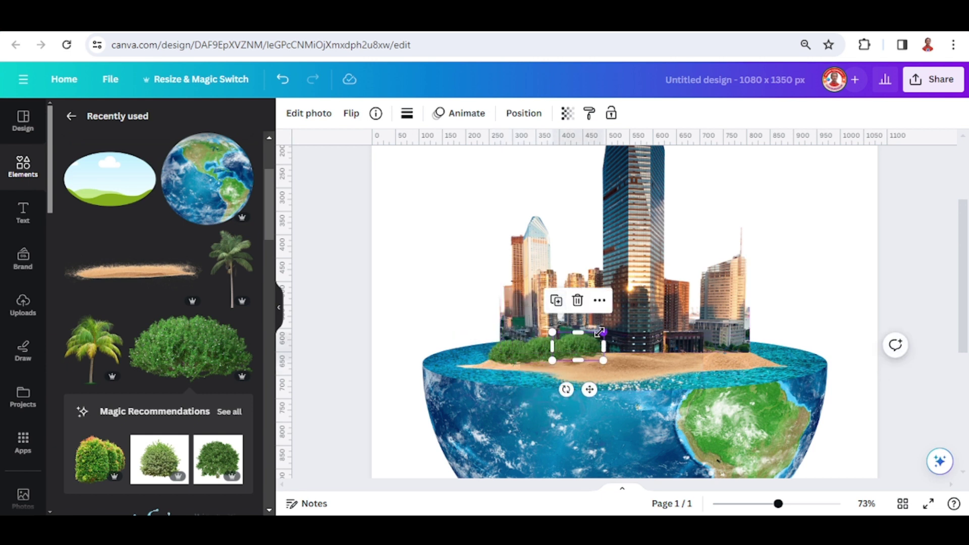
drag(604, 331, 628, 353)
click(566, 306)
click(604, 303)
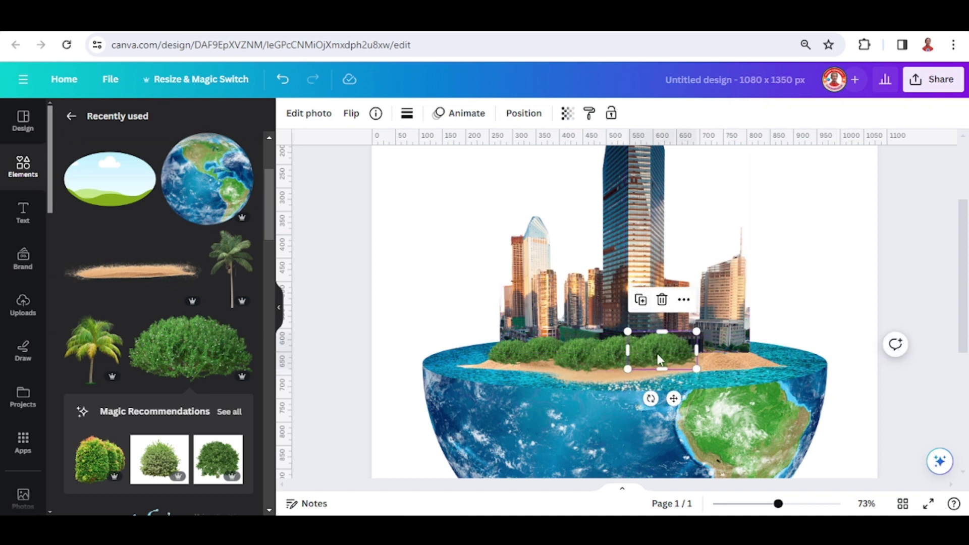
drag(691, 336, 698, 357)
click(677, 312)
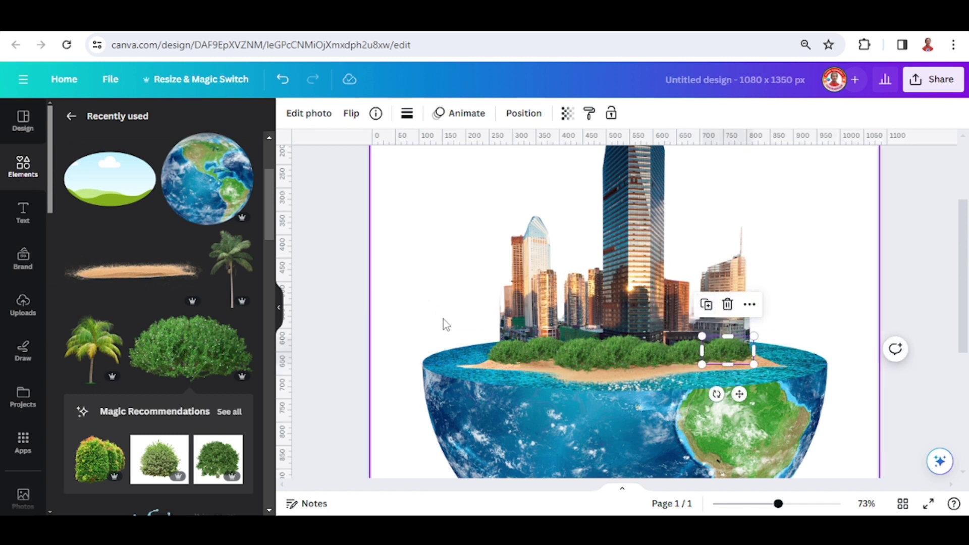
Step: Add the "Palm green leaves decorate the garden" tree, shrink it and stand it at the island's right end
click(242, 242)
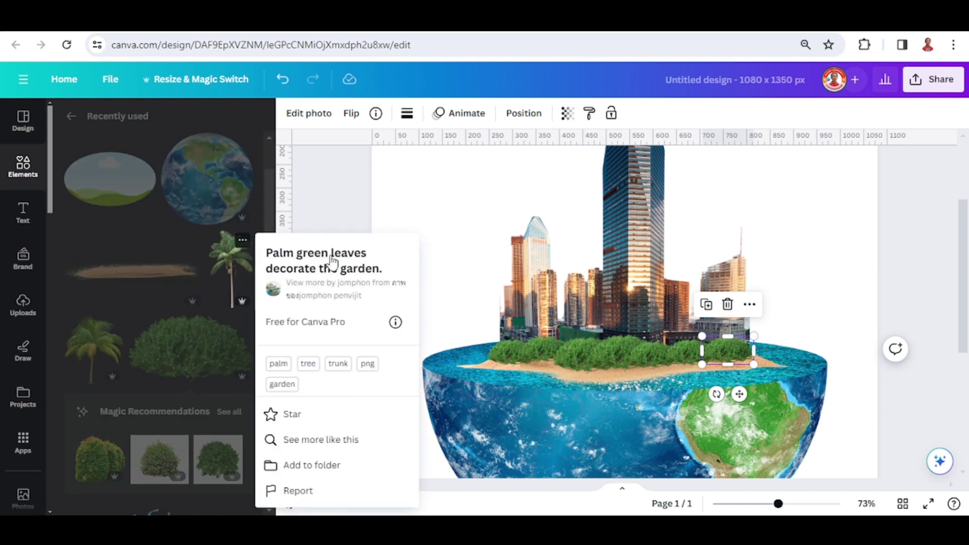
click(233, 278)
click(233, 277)
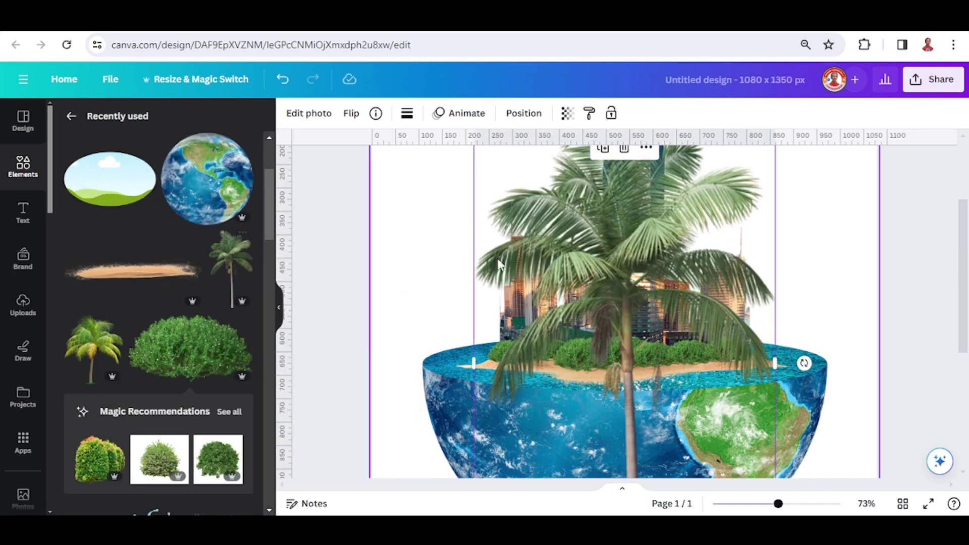
drag(494, 163, 699, 402)
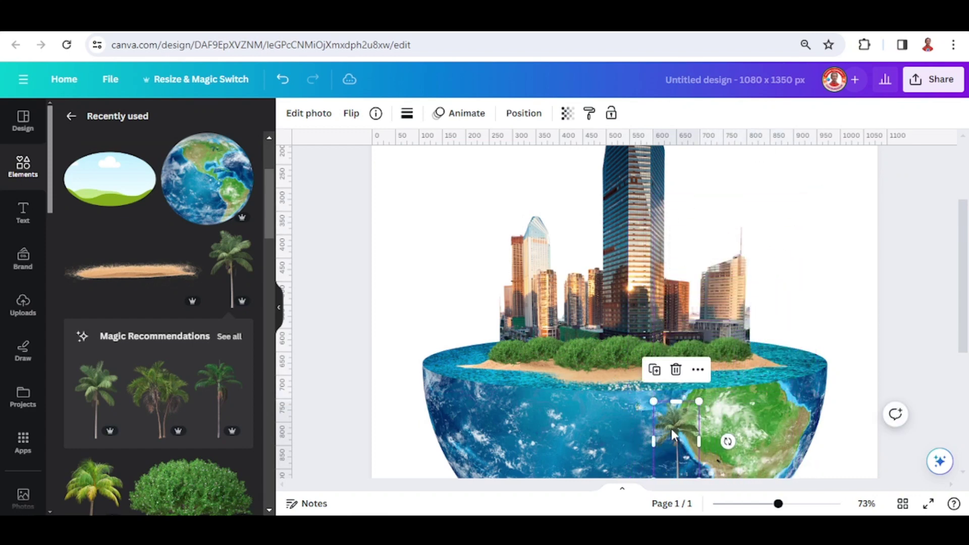
drag(673, 435, 748, 317)
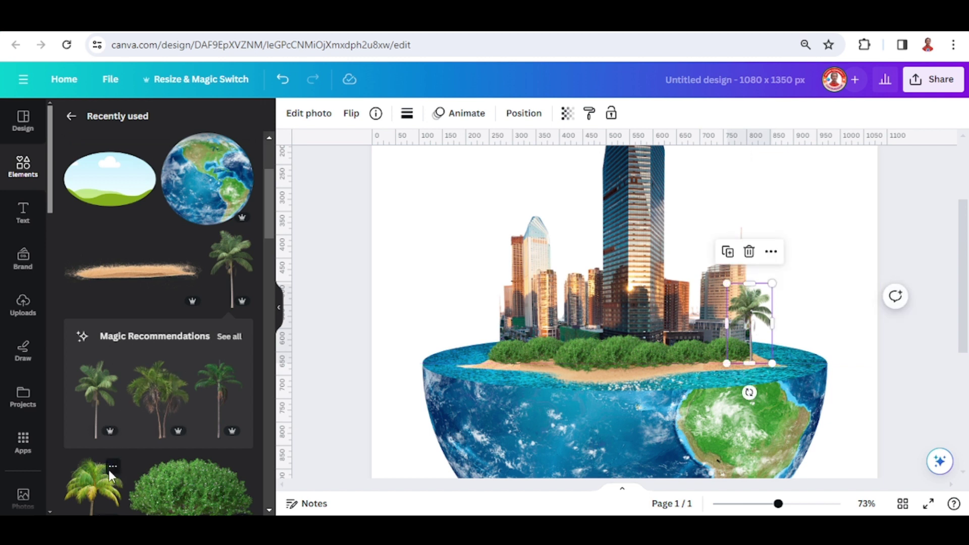
Step: Add the yellow-green palm with broad fronds, shrink it and stand it at the island's left end among the shrubs
click(110, 469)
click(92, 474)
drag(800, 152, 637, 373)
drag(536, 444, 590, 197)
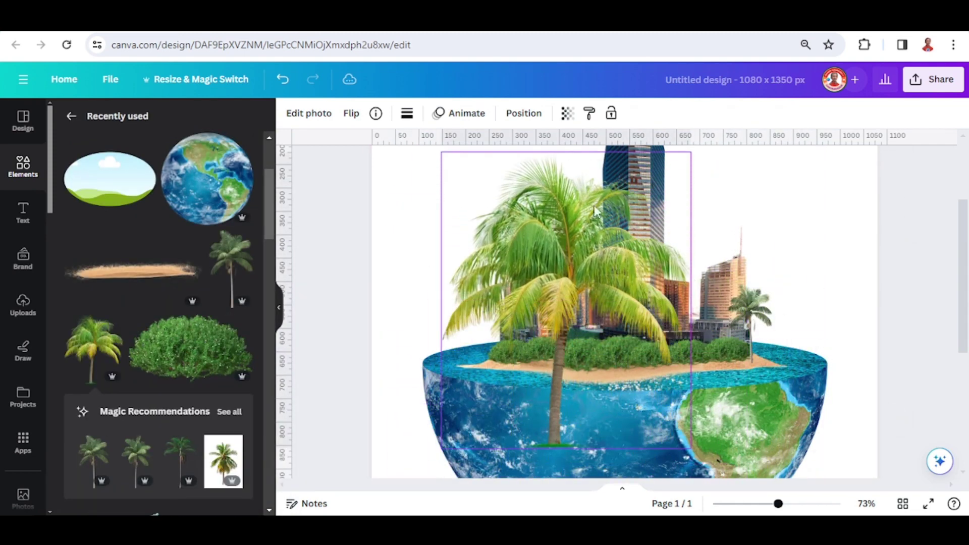
drag(692, 151, 506, 371)
drag(476, 419, 505, 317)
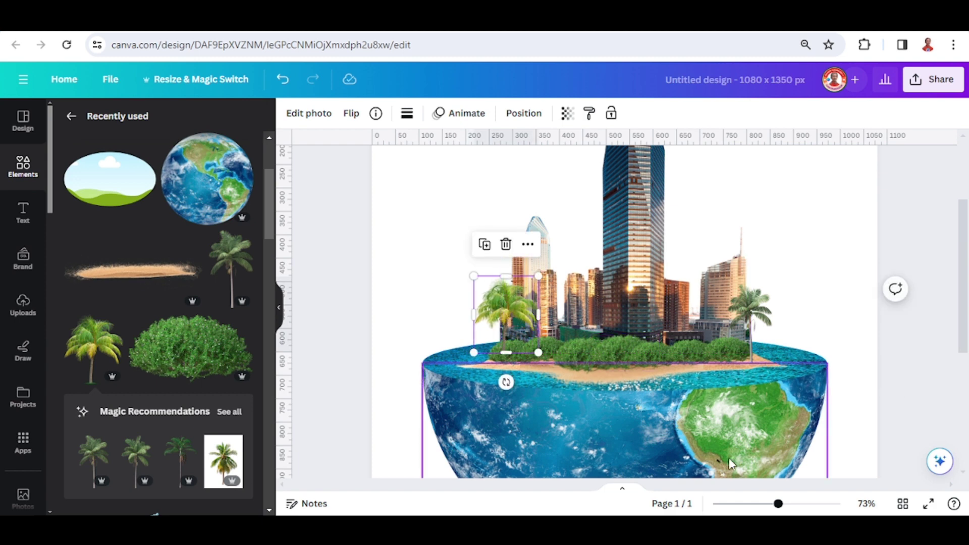
click(801, 503)
drag(383, 310, 374, 313)
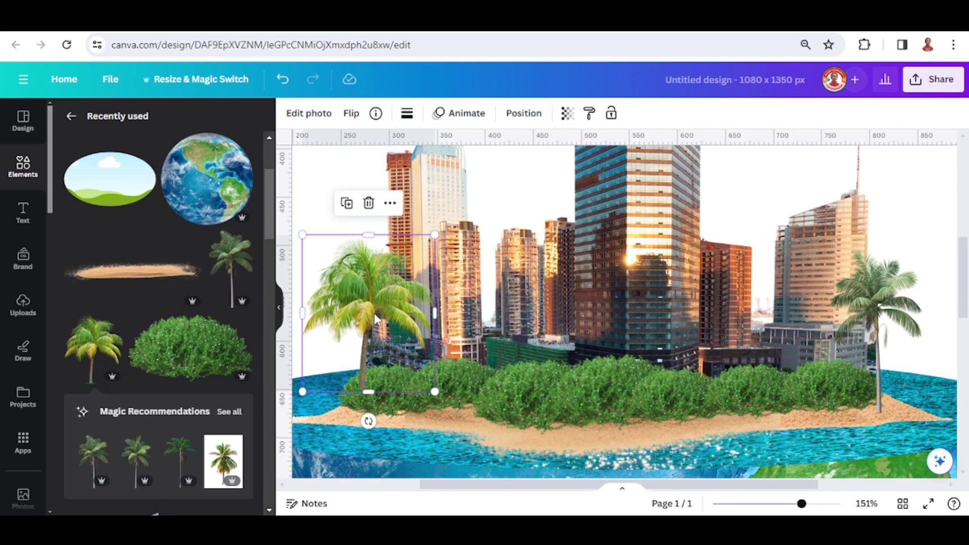
Step: Duplicate the left palm and place a smaller copy beside the tall palm at the island's right end
click(347, 202)
drag(318, 251, 387, 338)
drag(427, 368, 911, 365)
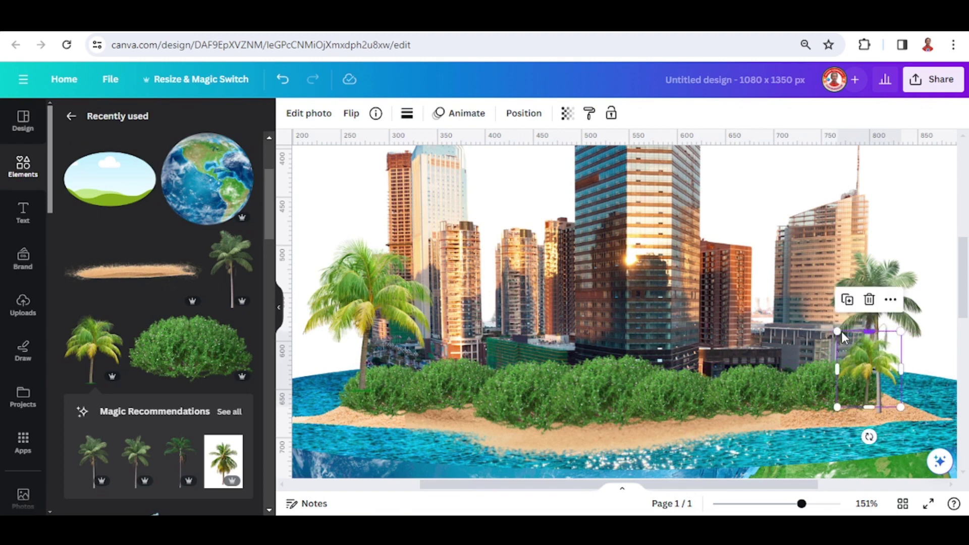
drag(831, 324, 822, 315)
drag(866, 362, 866, 357)
Step: Add the Water Drips in 3d Illustration, scale it to about 530 px wide and place it over the globe's upper right front
ctrl+scroll(866, 358, down, 5)
scroll(188, 304, down, 5)
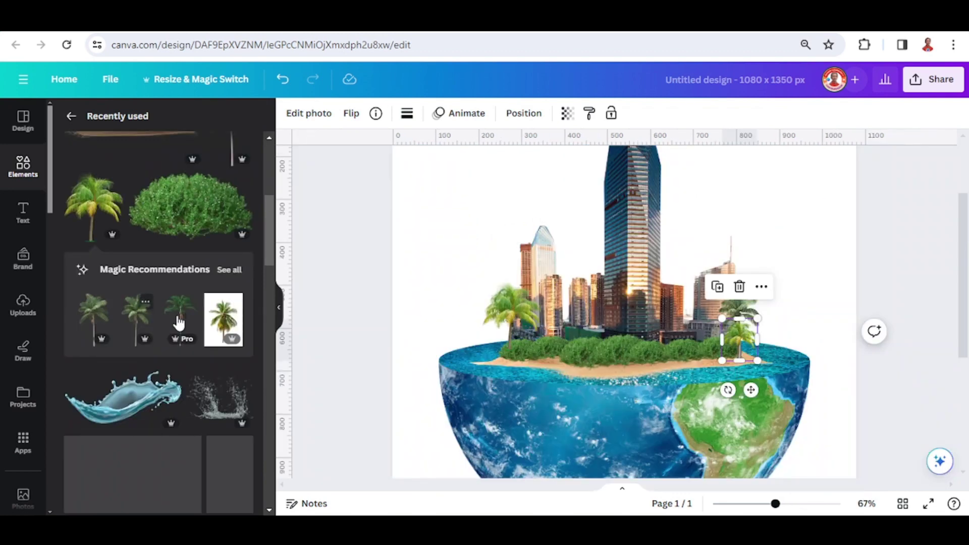
click(191, 306)
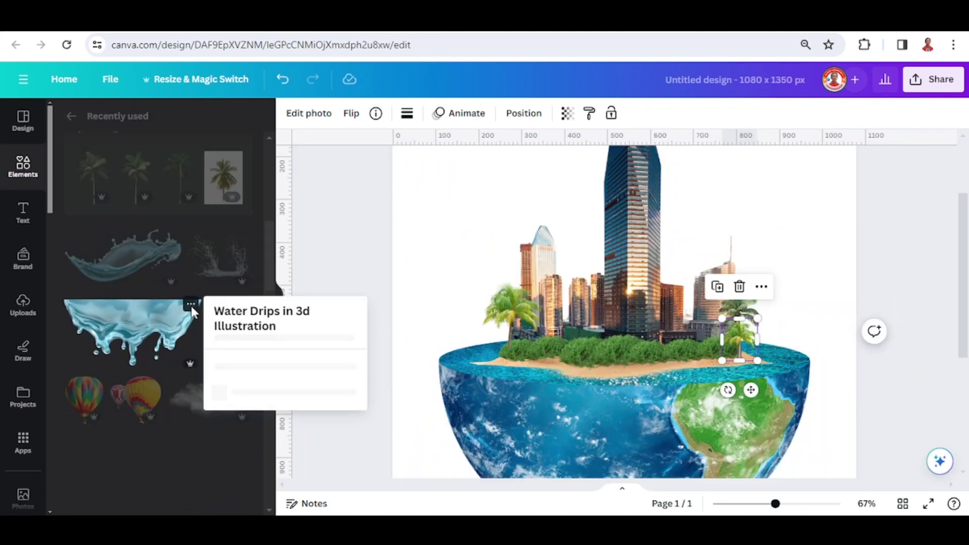
click(140, 320)
click(144, 323)
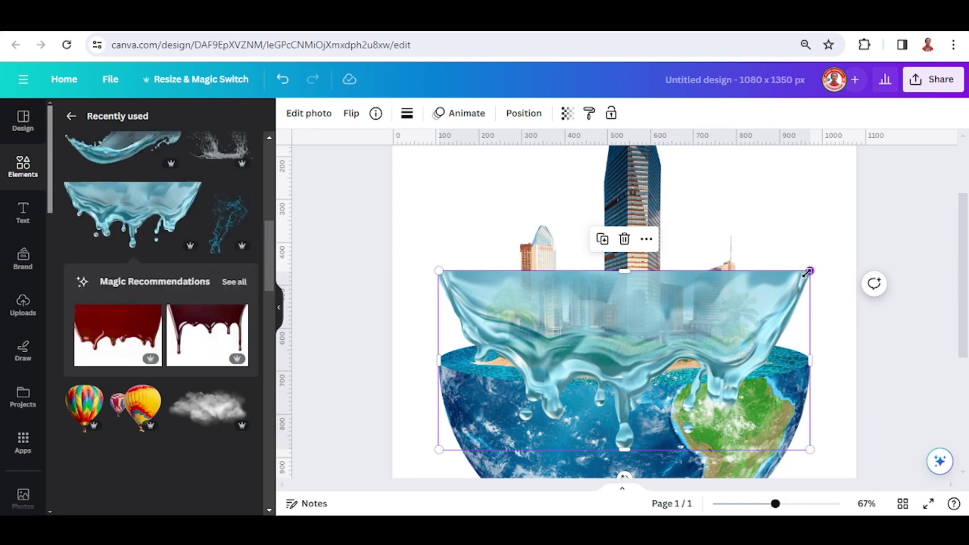
drag(810, 271, 667, 340)
drag(631, 439, 702, 406)
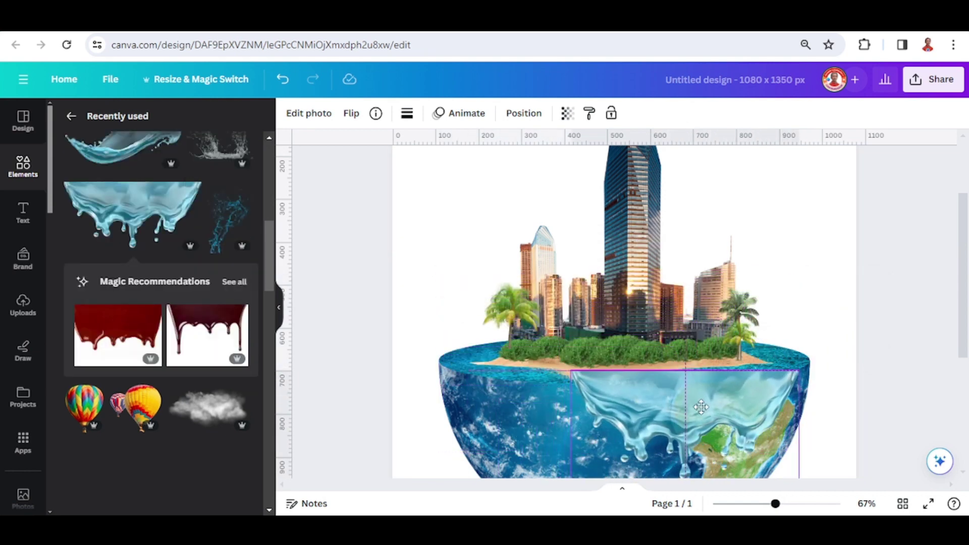
drag(701, 407, 701, 407)
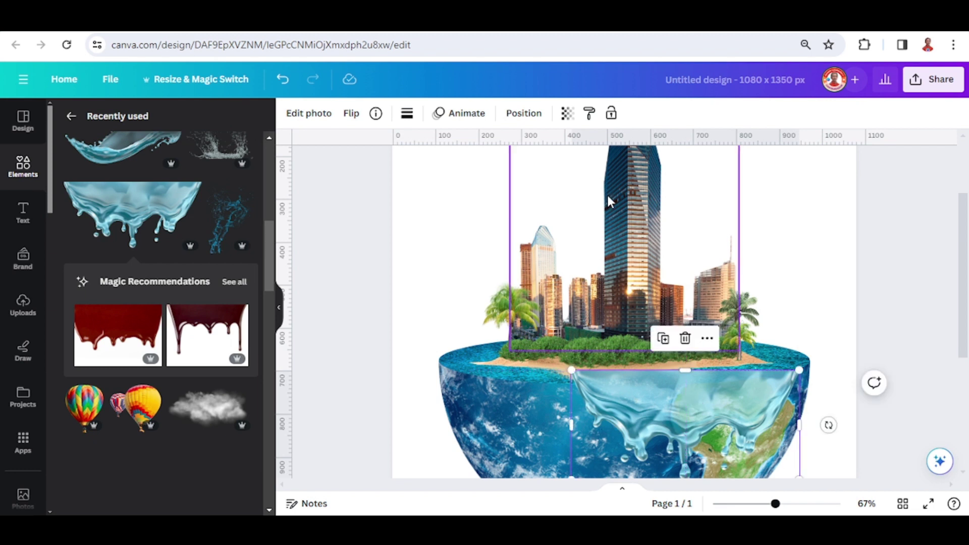
Step: Move the water drips layer down the stack to sit between the oval water surface and the globe
click(523, 113)
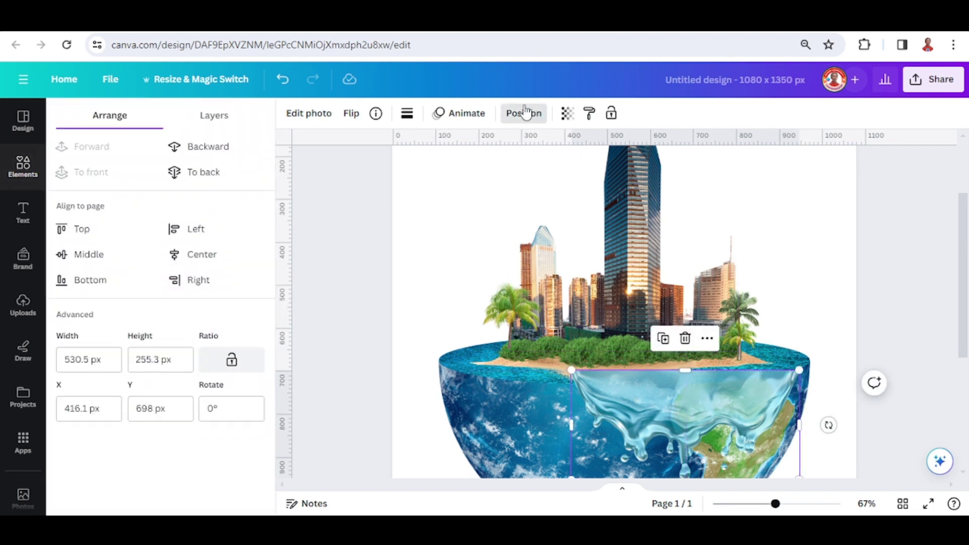
click(214, 119)
drag(186, 202, 191, 438)
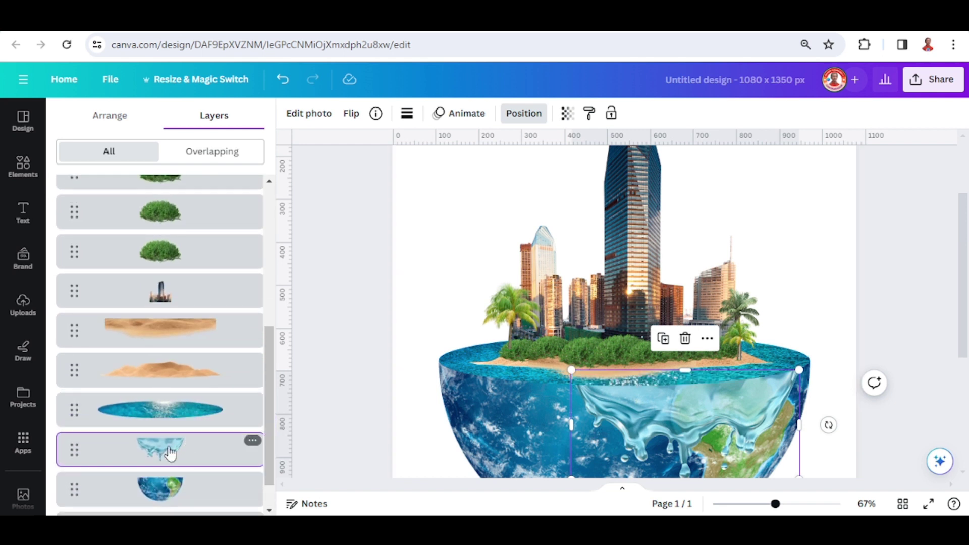
Step: Add the Water Splash Style 22 element, shrink it and place it on the water's front edge before the island
click(21, 167)
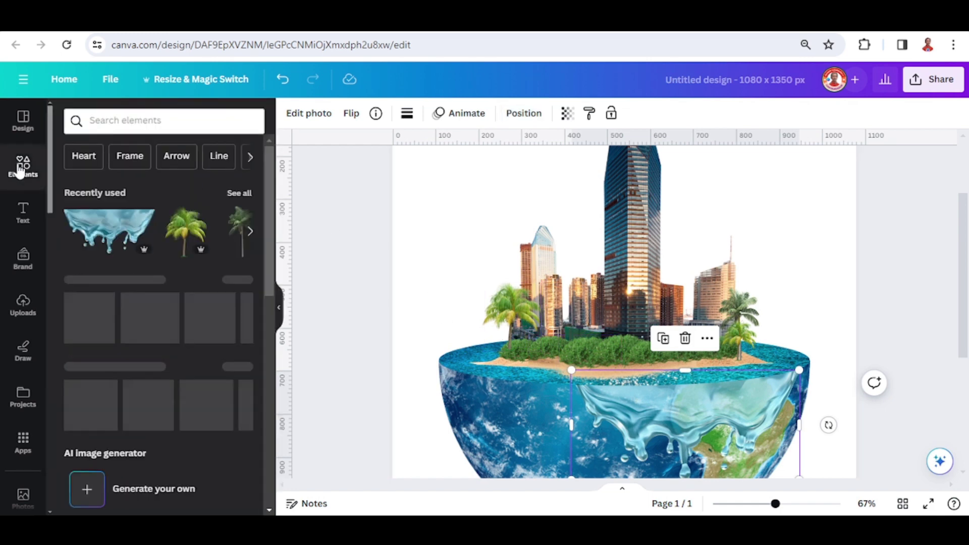
click(239, 192)
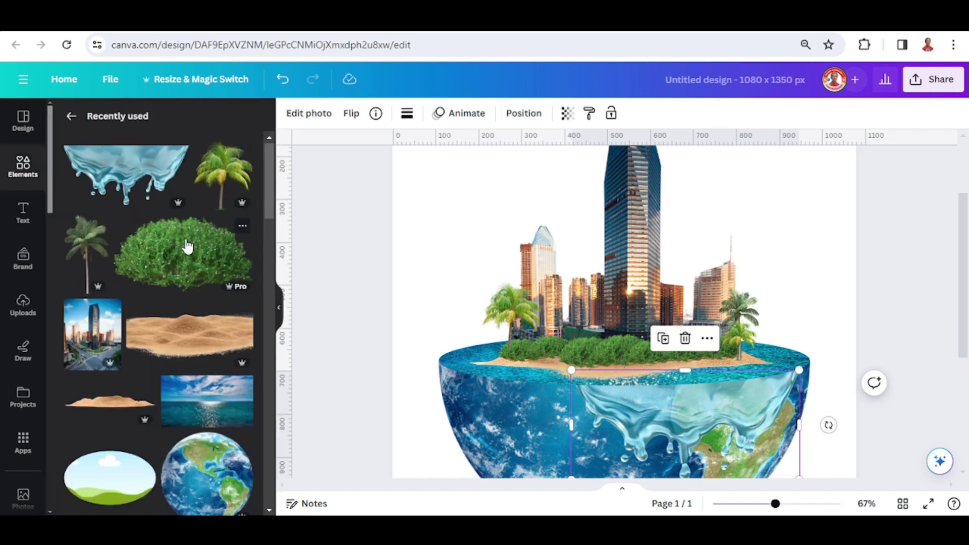
scroll(185, 249, down, 3)
scroll(184, 250, down, 2)
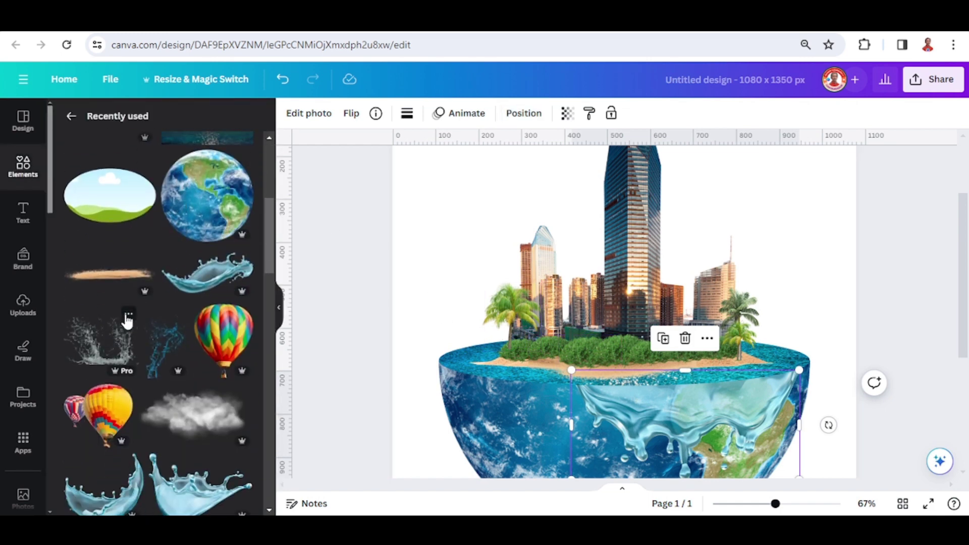
click(128, 316)
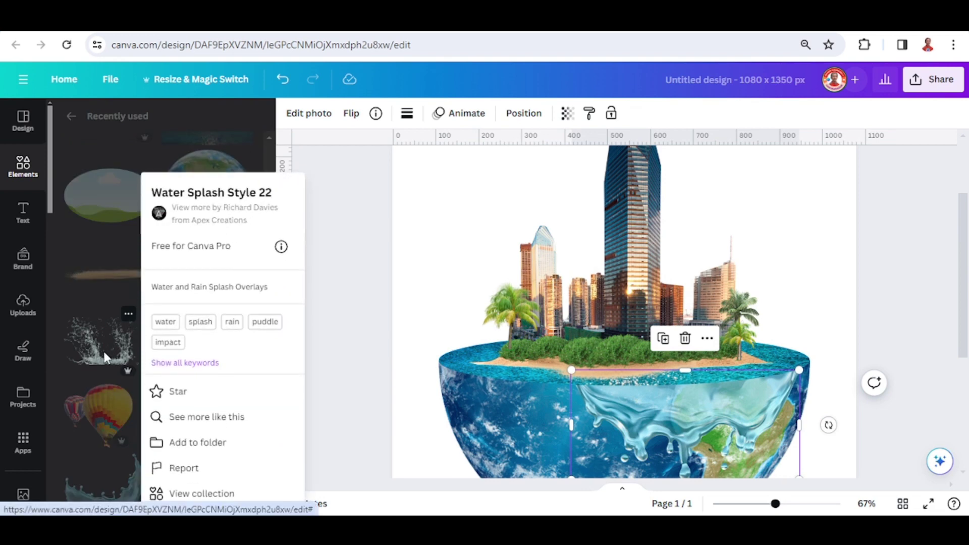
click(104, 357)
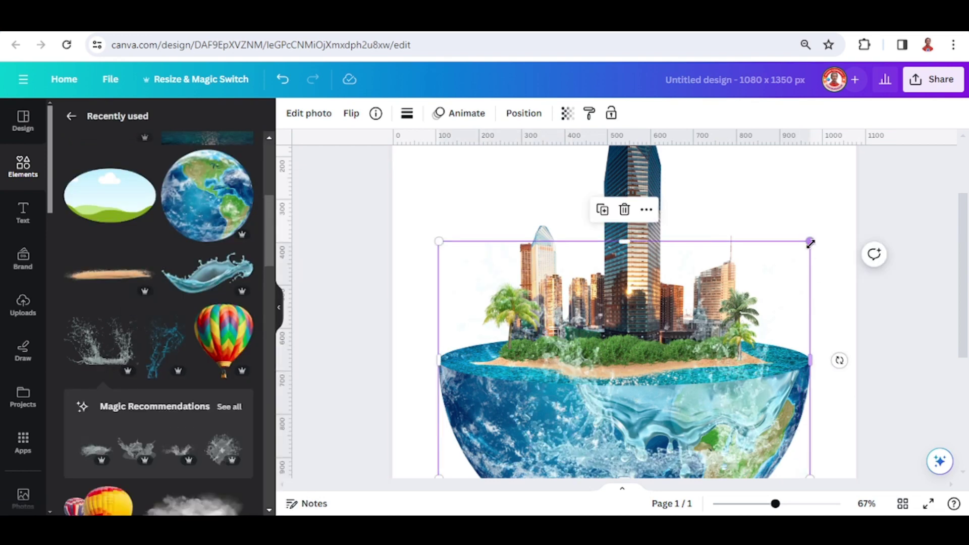
drag(810, 242, 590, 383)
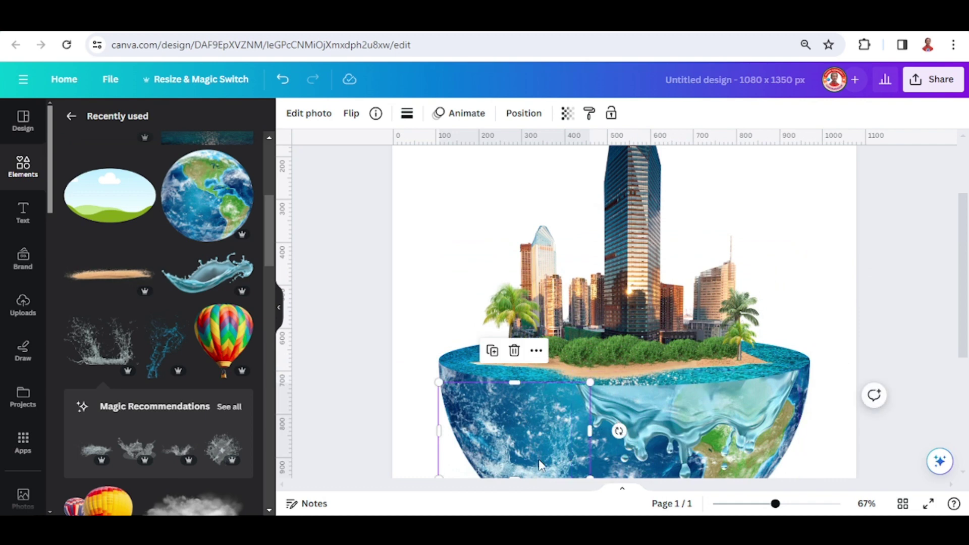
drag(540, 465, 645, 383)
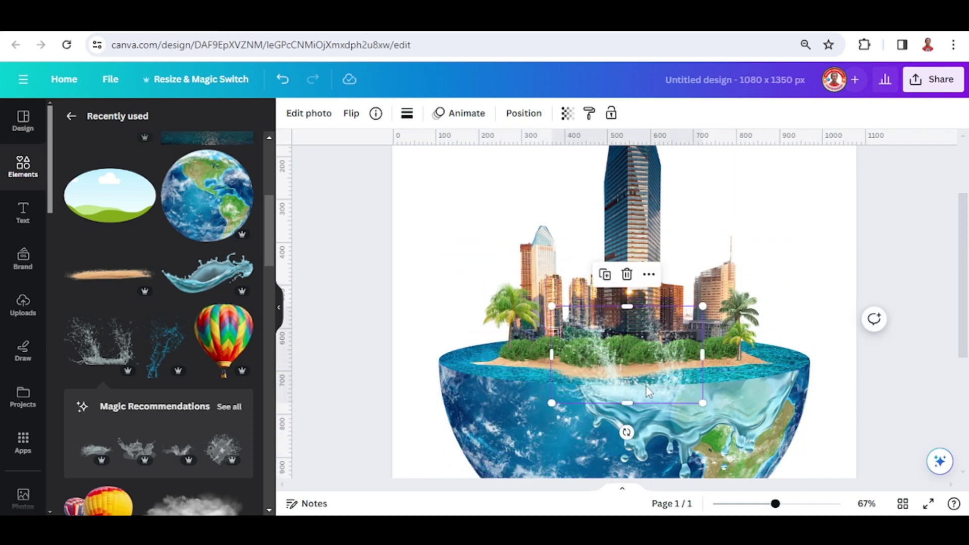
Step: Place two progressively smaller copies of the splash along the water's front edge, the last one at the right rim
drag(641, 377, 714, 382)
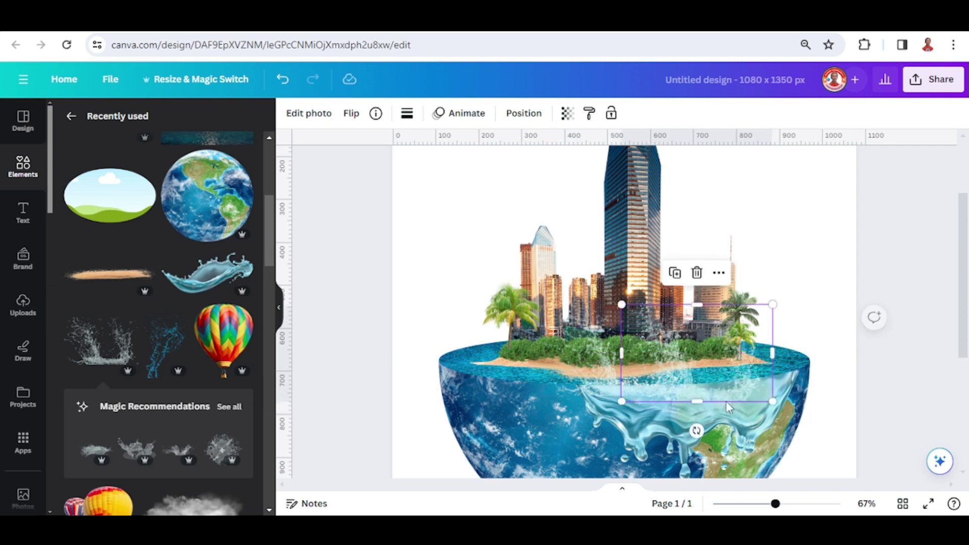
drag(773, 305, 751, 318)
drag(732, 394, 737, 385)
click(673, 275)
drag(707, 354, 794, 361)
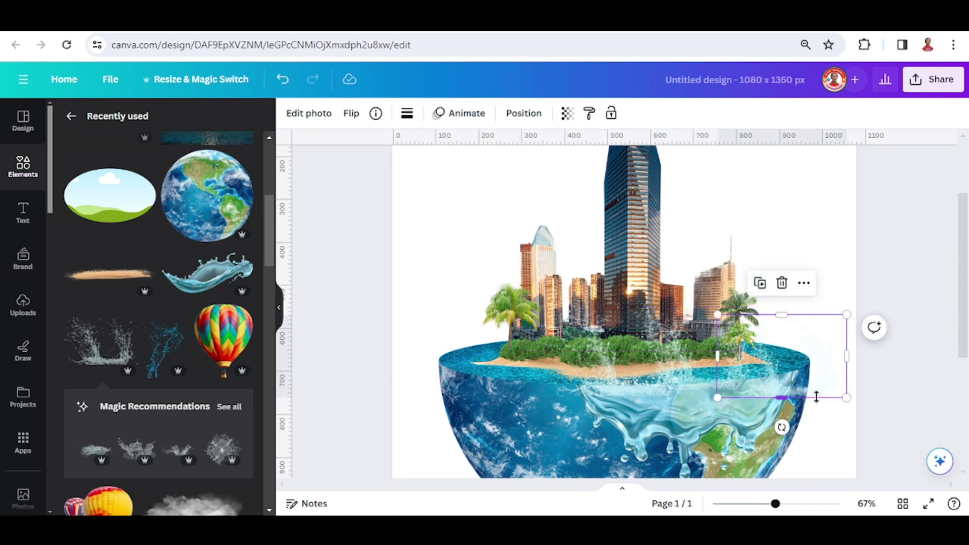
drag(818, 392, 796, 384)
drag(695, 306, 735, 332)
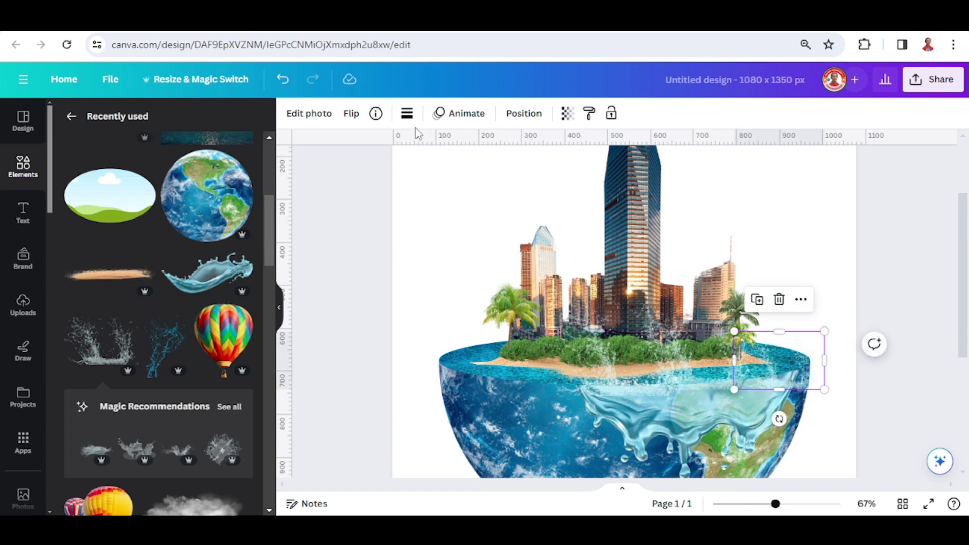
Step: Flip the rightmost splash horizontally and nudge it slightly up on the water's rim
click(349, 115)
click(380, 148)
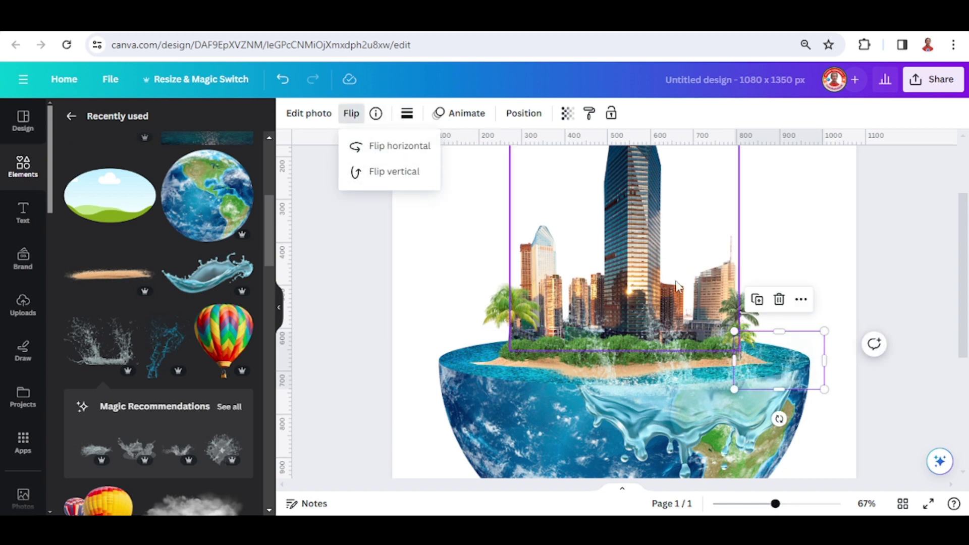
drag(781, 374, 782, 370)
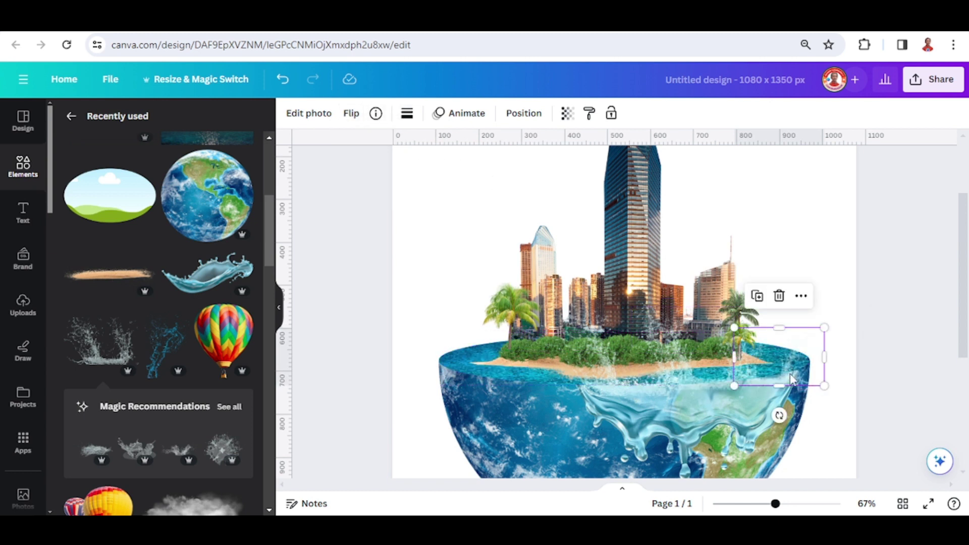
Step: Tilt the rightmost water splash slightly counterclockwise and nudge it up and left to follow the water's rim
drag(781, 415, 821, 446)
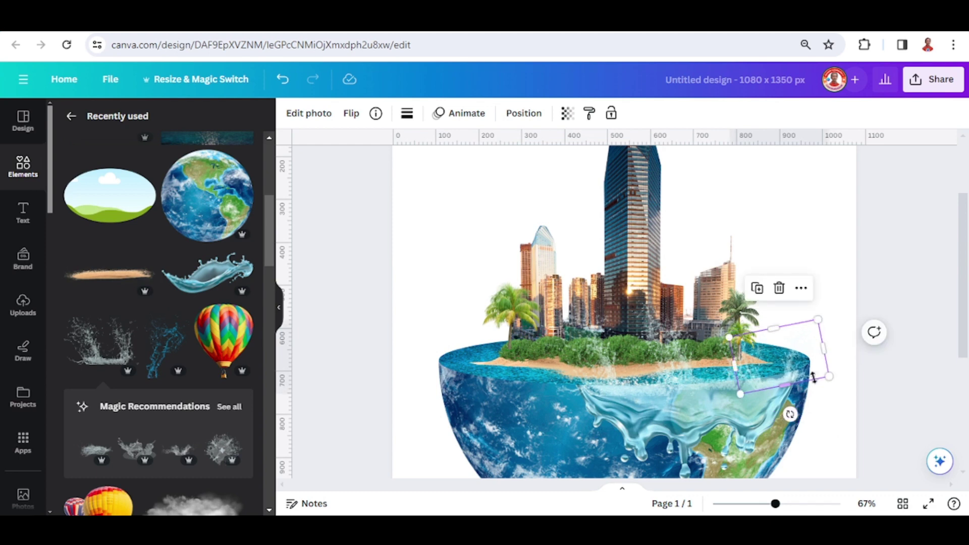
drag(816, 378, 805, 364)
scroll(601, 319, down, 4)
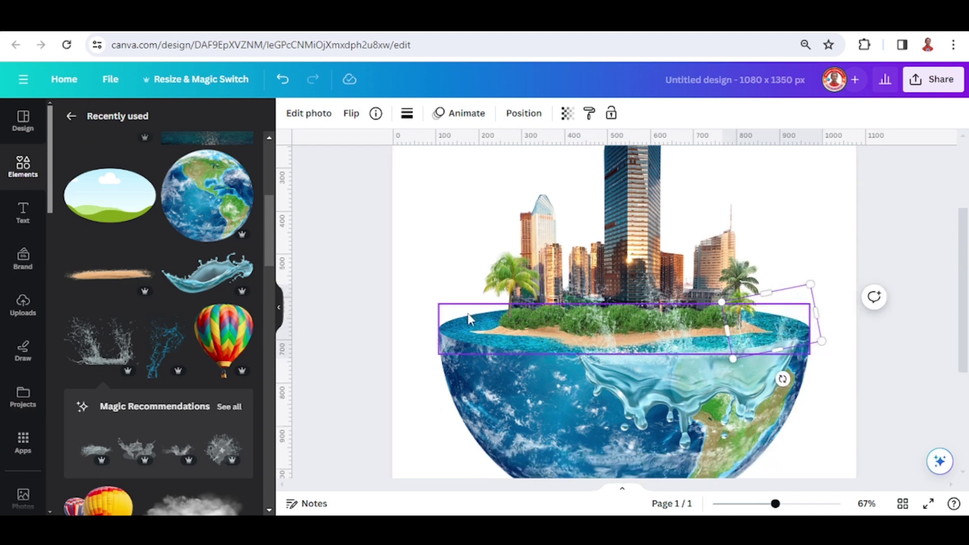
Step: Fill the page background with the default turquoise-to-dark-blue gradient and set its style to run from top to bottom
click(423, 408)
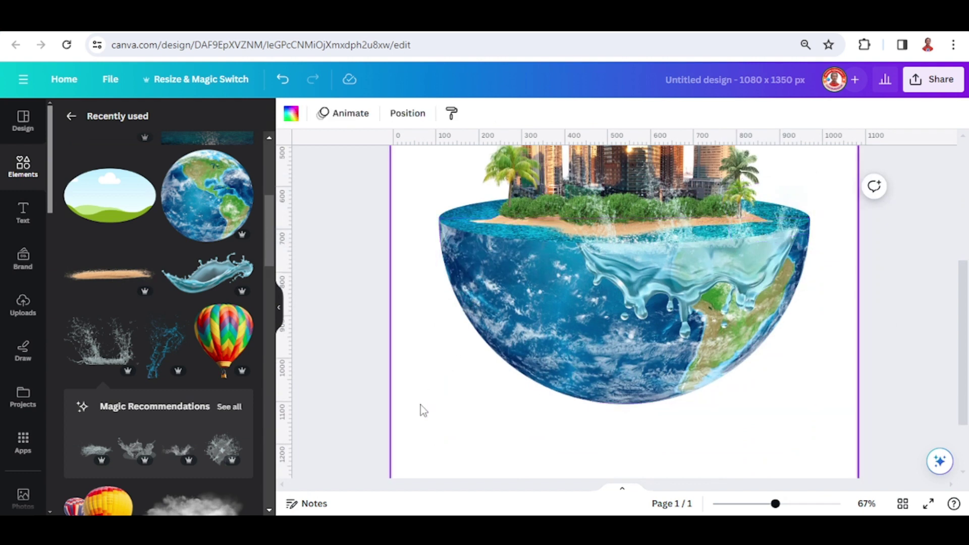
click(291, 116)
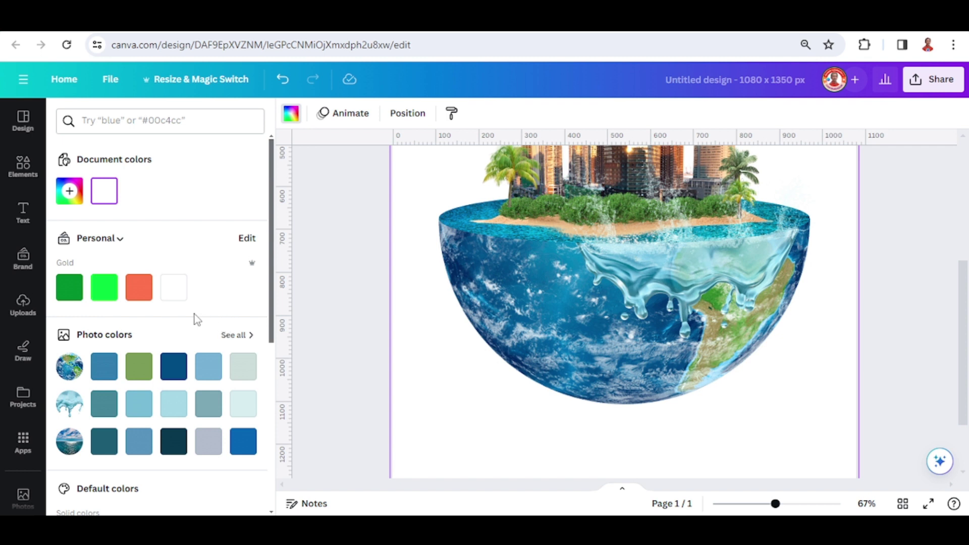
scroll(194, 317, down, 6)
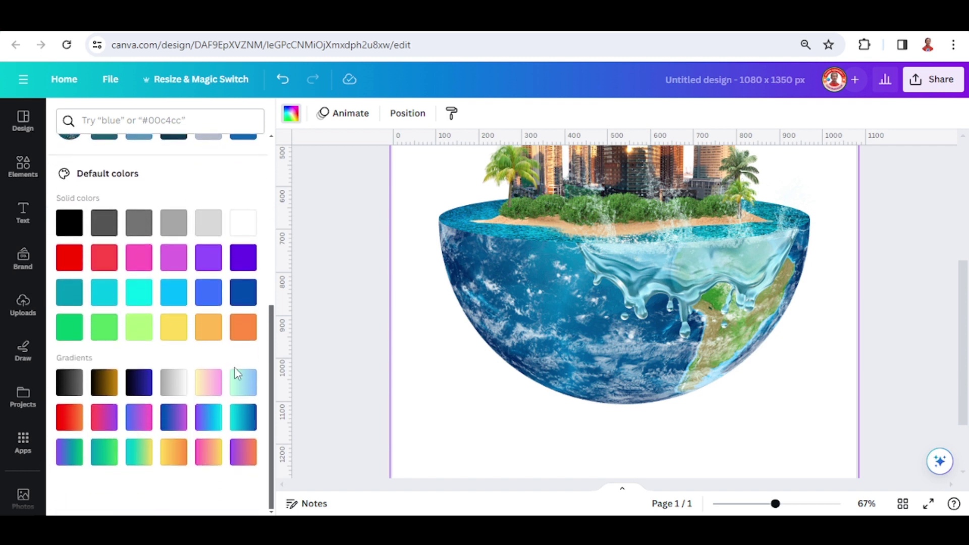
click(248, 422)
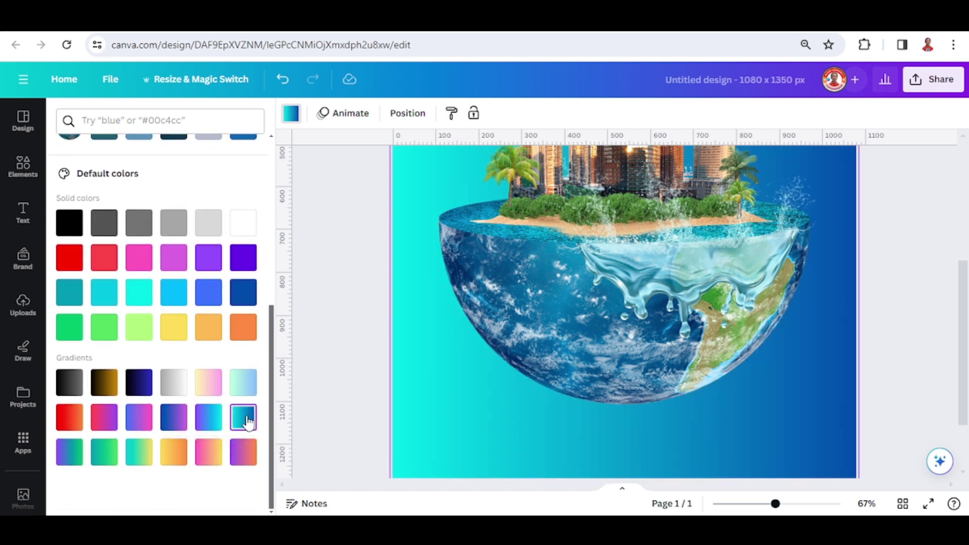
click(292, 117)
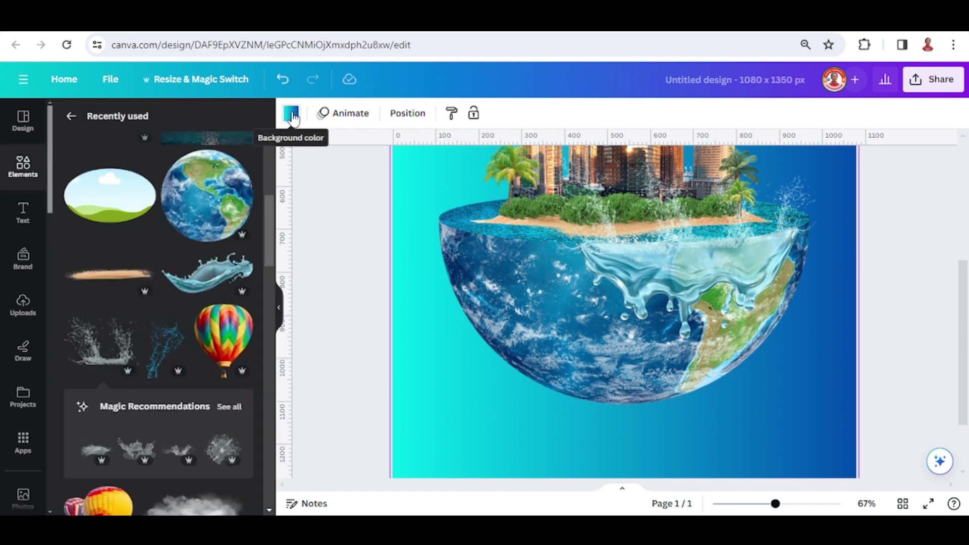
click(293, 115)
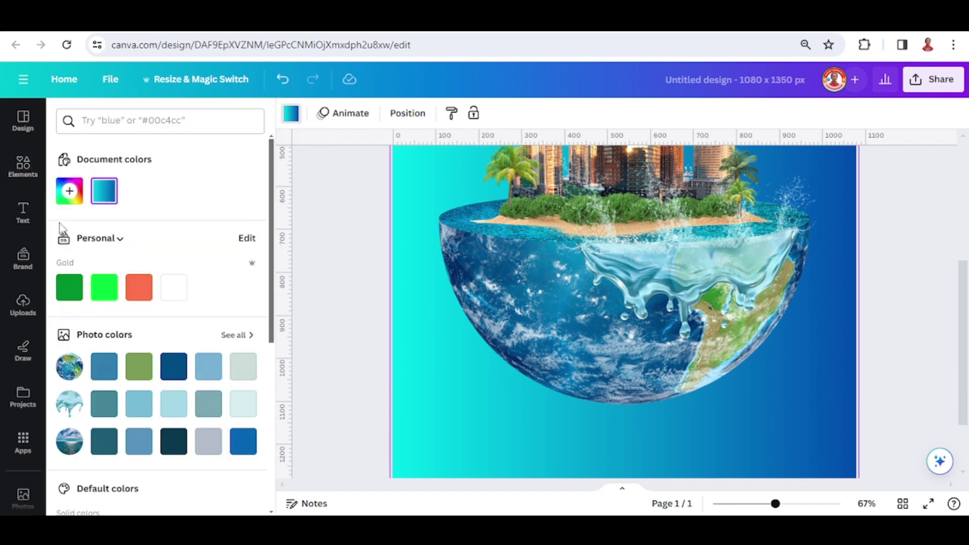
click(104, 192)
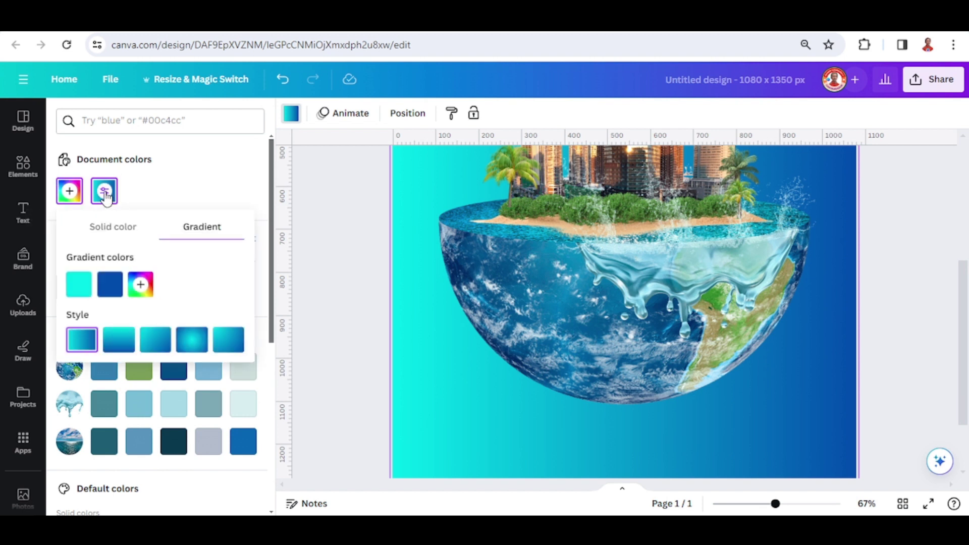
click(120, 343)
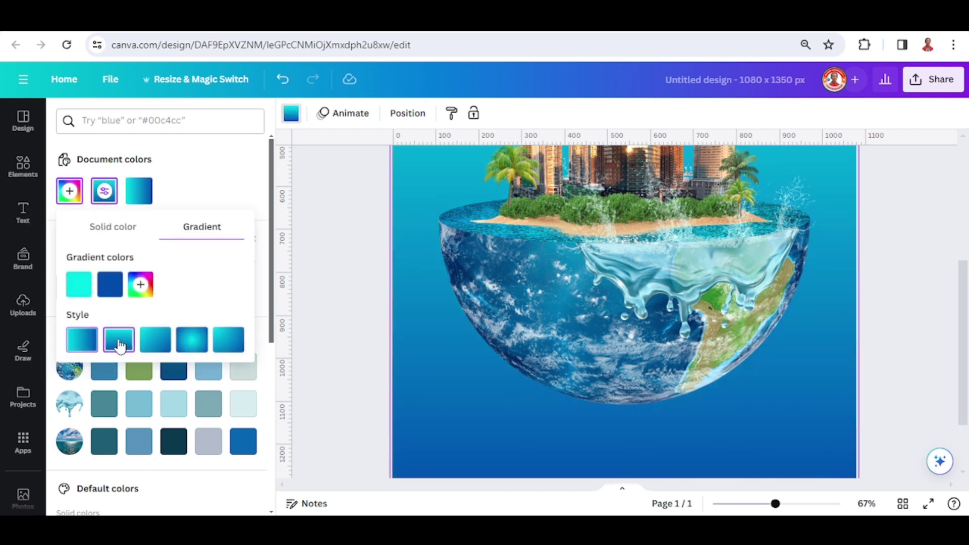
Step: Add three more colour stops to the background gradient
click(141, 287)
click(171, 286)
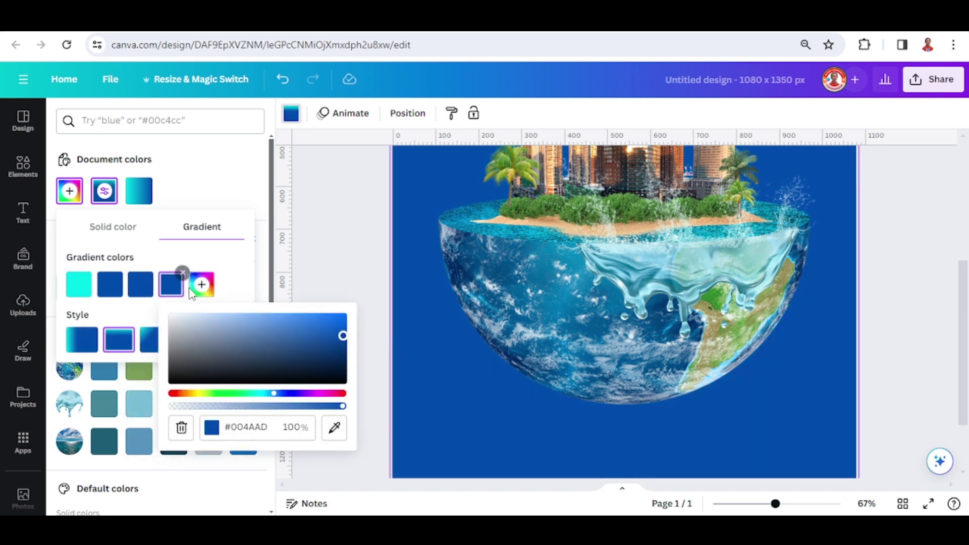
click(203, 286)
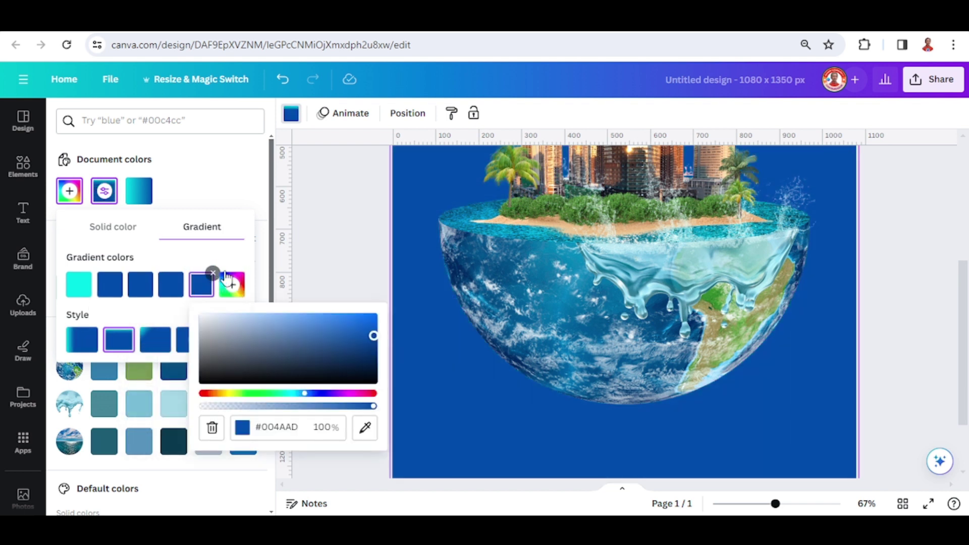
Step: Recolour the five gradient stops in order as white, very pale blue, #BDD7F8, #3B8AF4 and near-black navy
click(81, 287)
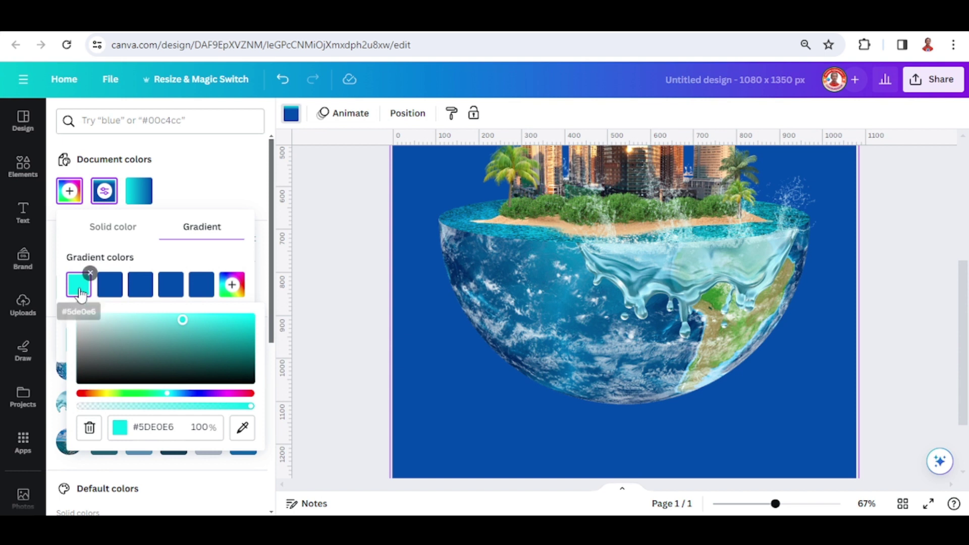
click(77, 315)
click(107, 294)
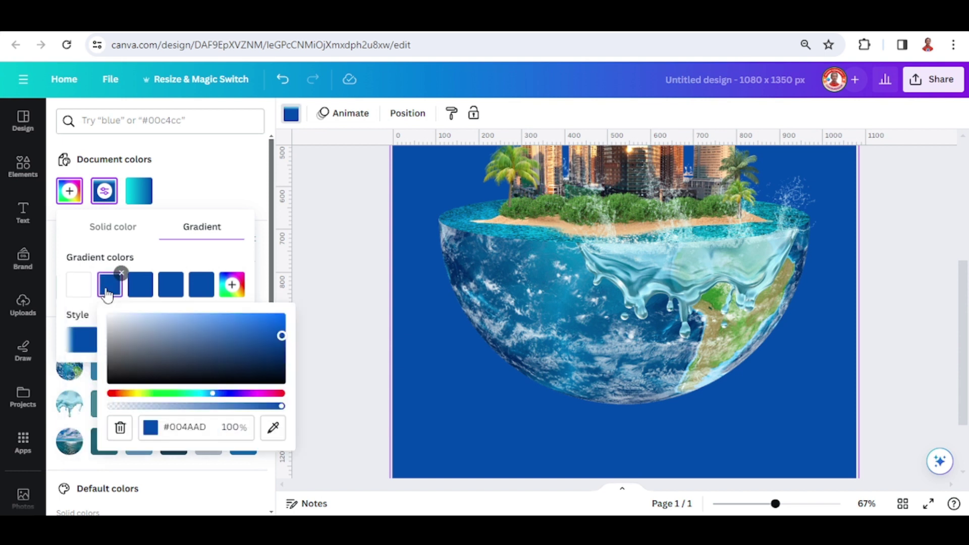
click(125, 318)
click(141, 285)
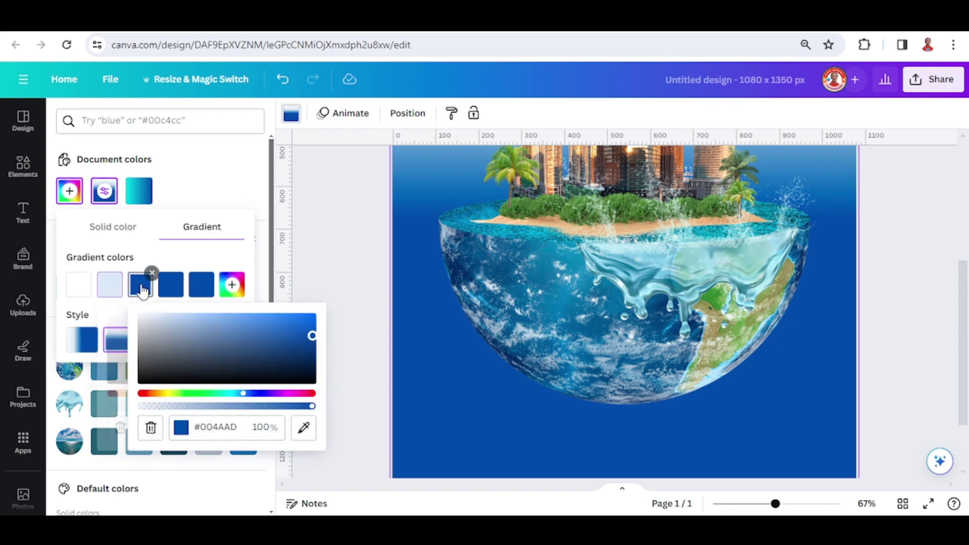
click(180, 319)
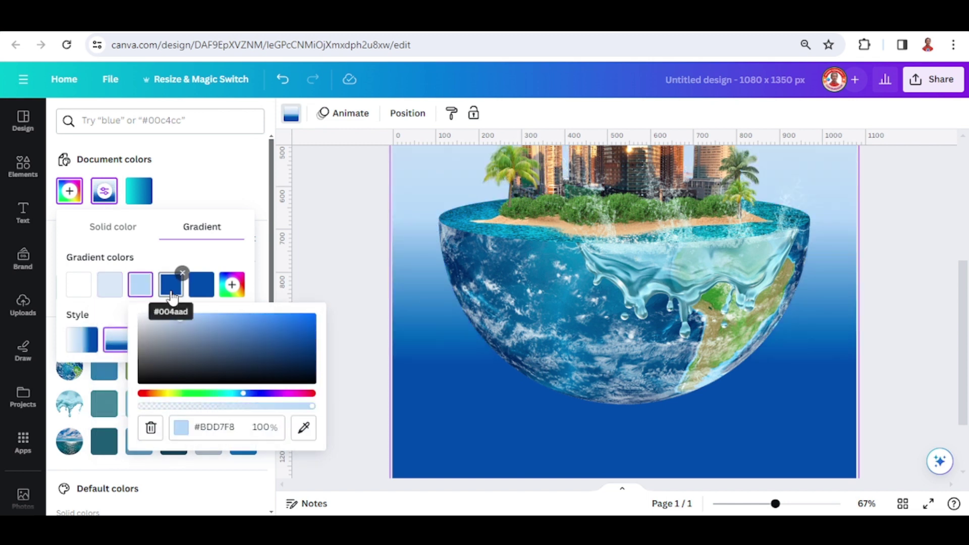
click(173, 288)
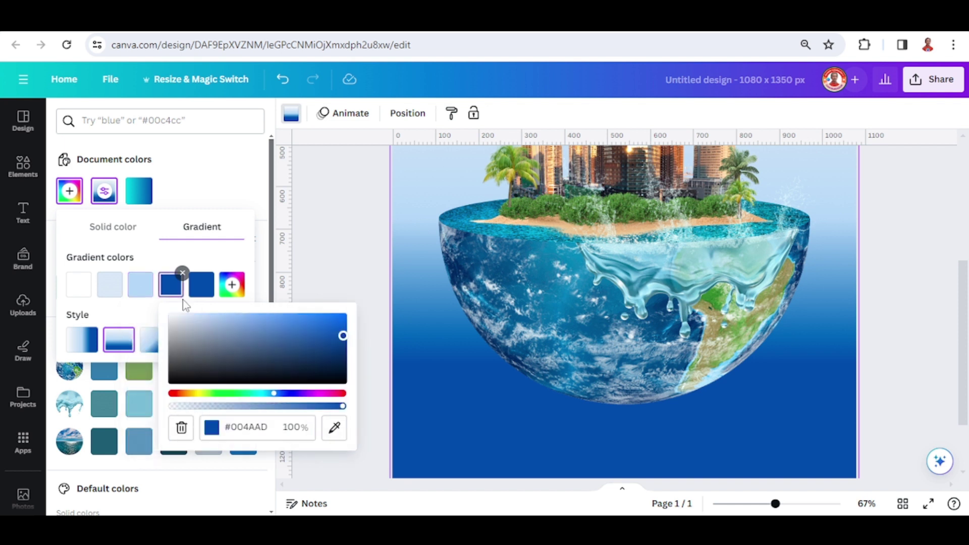
click(303, 317)
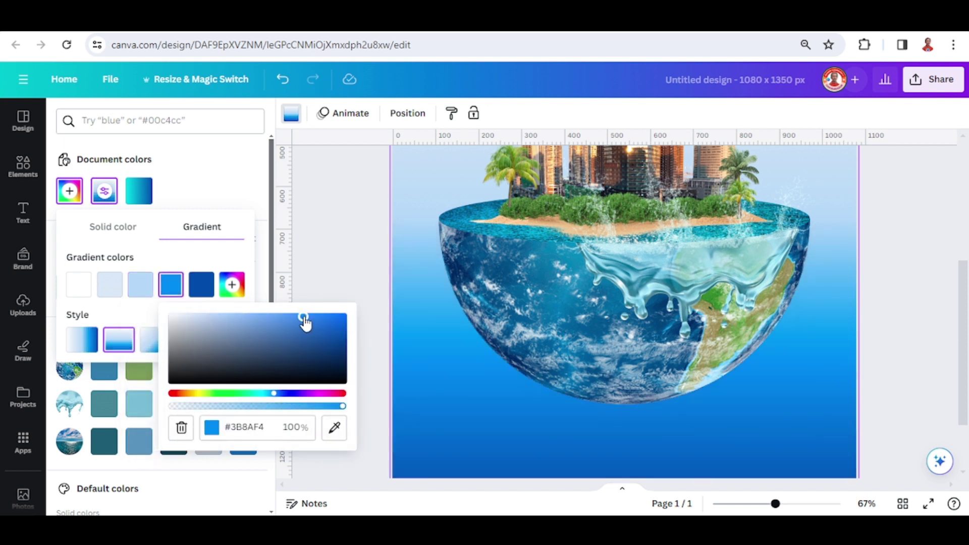
click(201, 286)
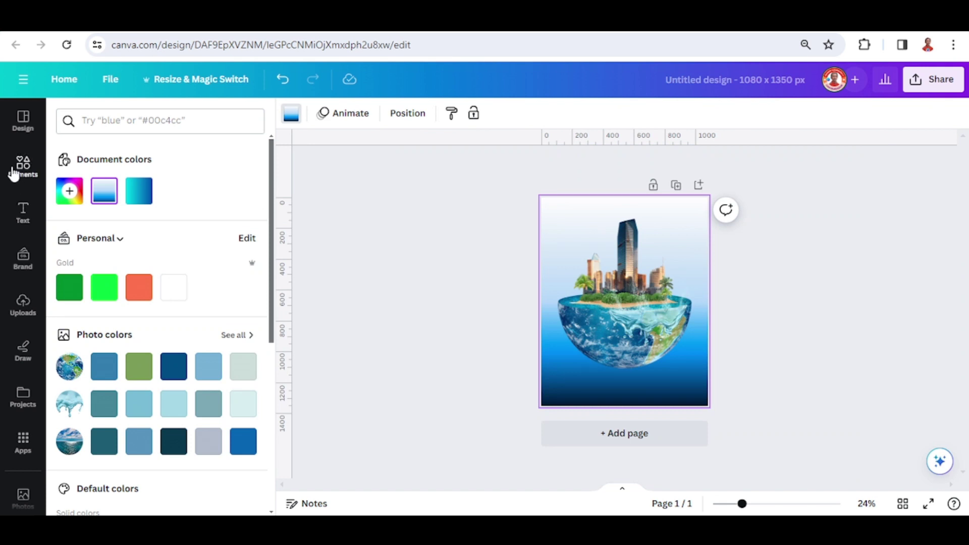
Step: Add the recently used Abstract Clear Water Splash on White Background photo, rotate it onto its side and place it across the page's bottom edge
click(14, 174)
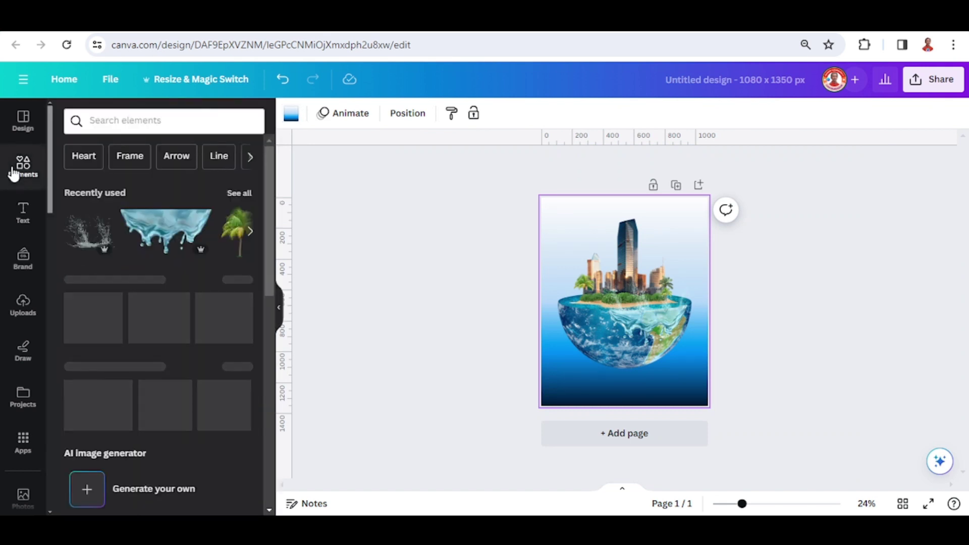
click(239, 194)
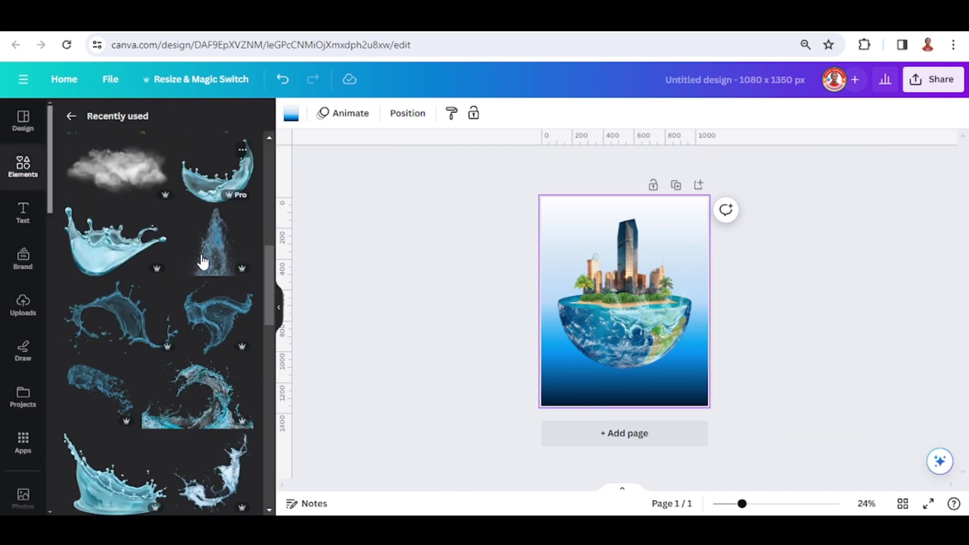
scroll(204, 260, up, 5)
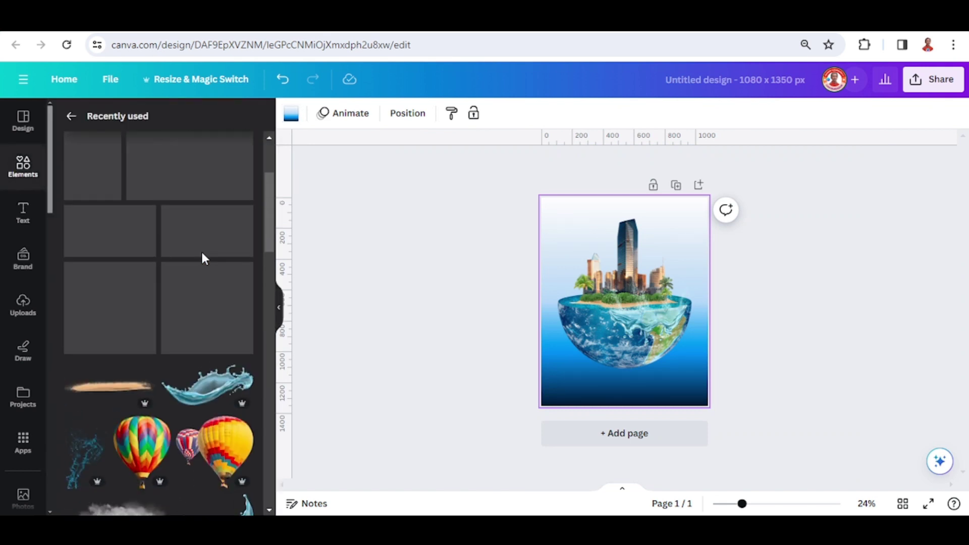
scroll(204, 260, down, 2)
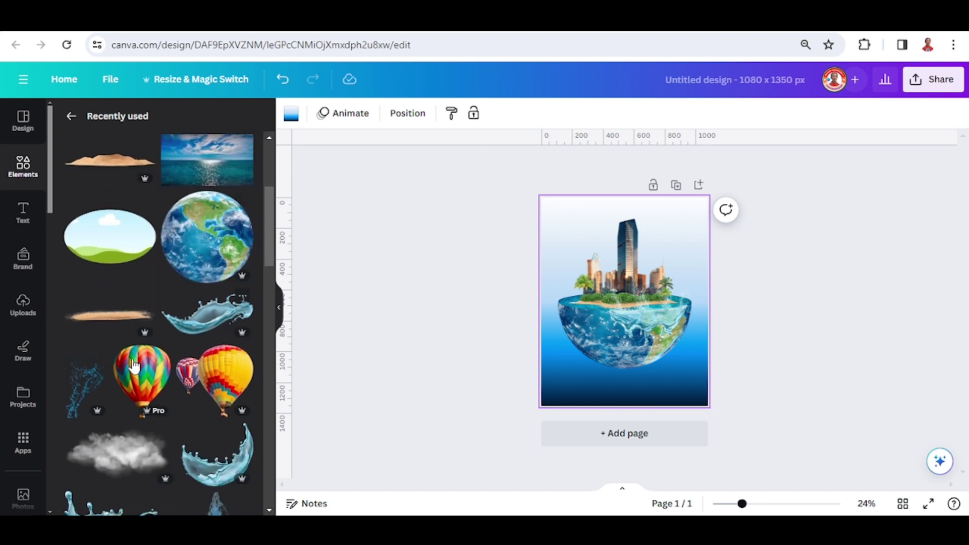
click(98, 356)
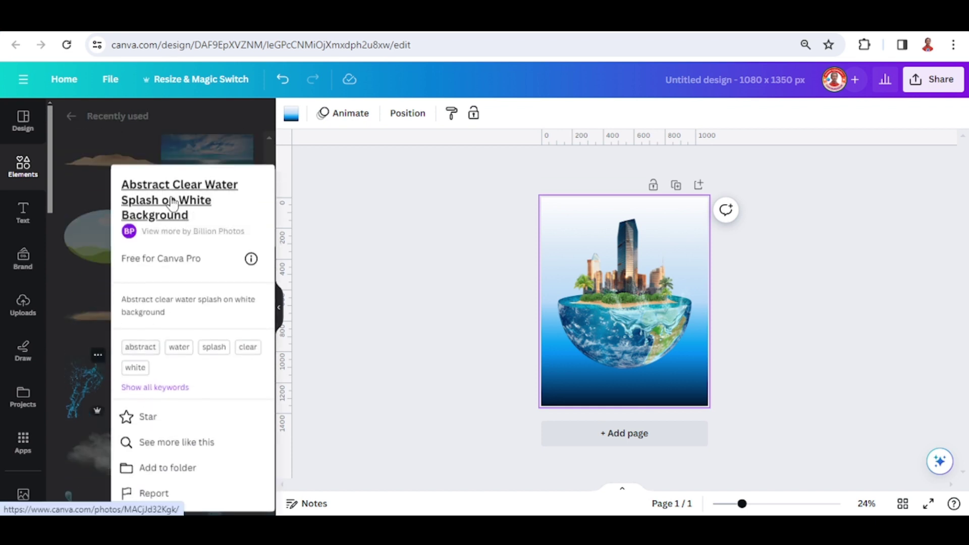
click(74, 412)
click(80, 400)
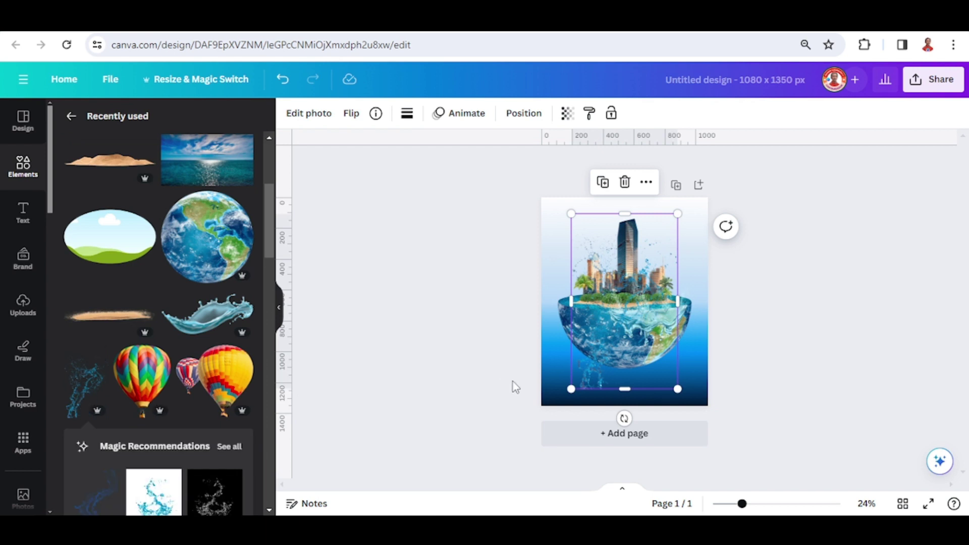
drag(624, 418, 474, 365)
drag(597, 314, 604, 407)
Step: Adjust the bottom splash photo to saturation -100 and brightness 100
click(301, 117)
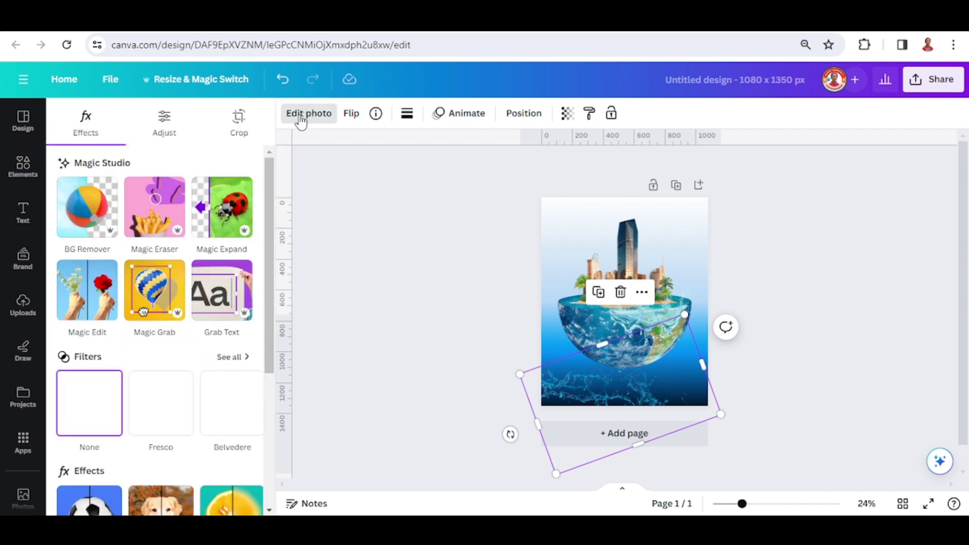
click(164, 128)
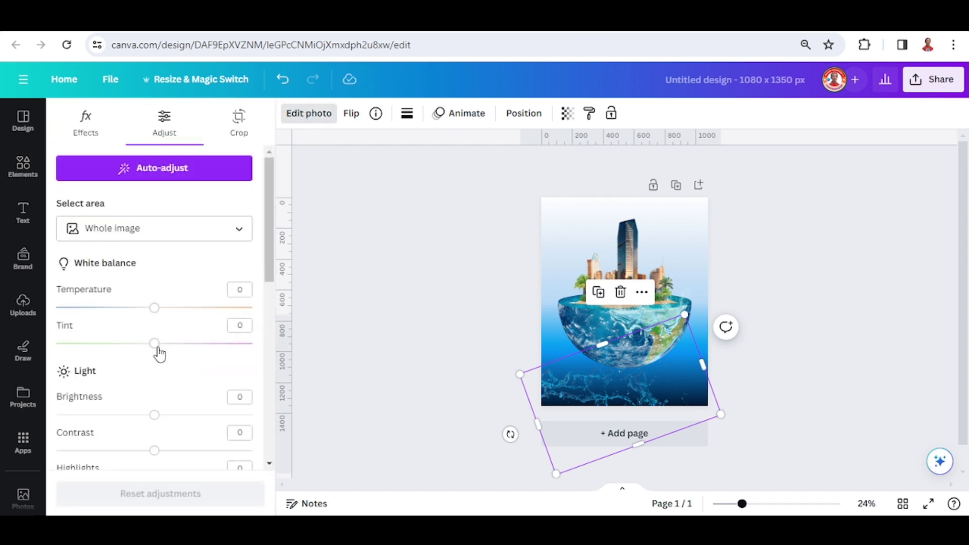
scroll(159, 355, down, 6)
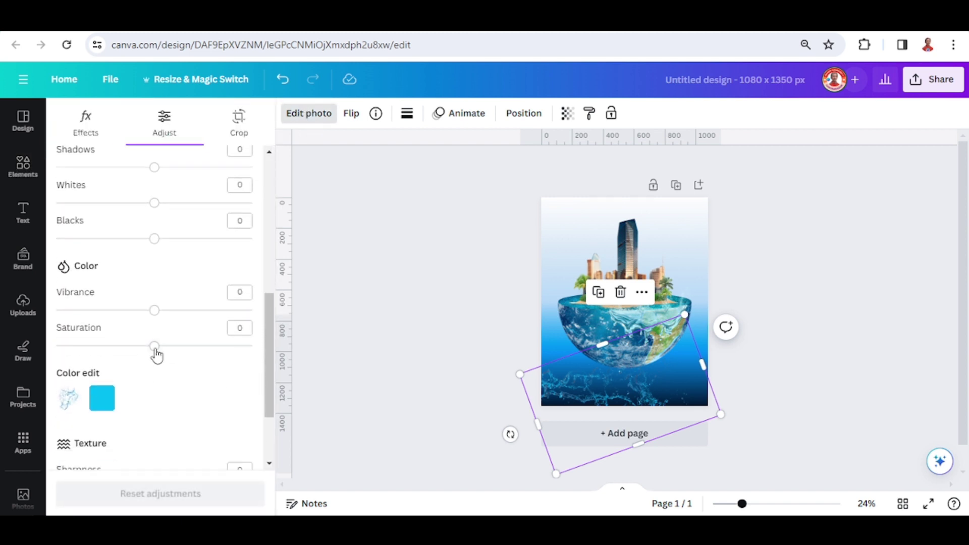
drag(132, 354, 42, 355)
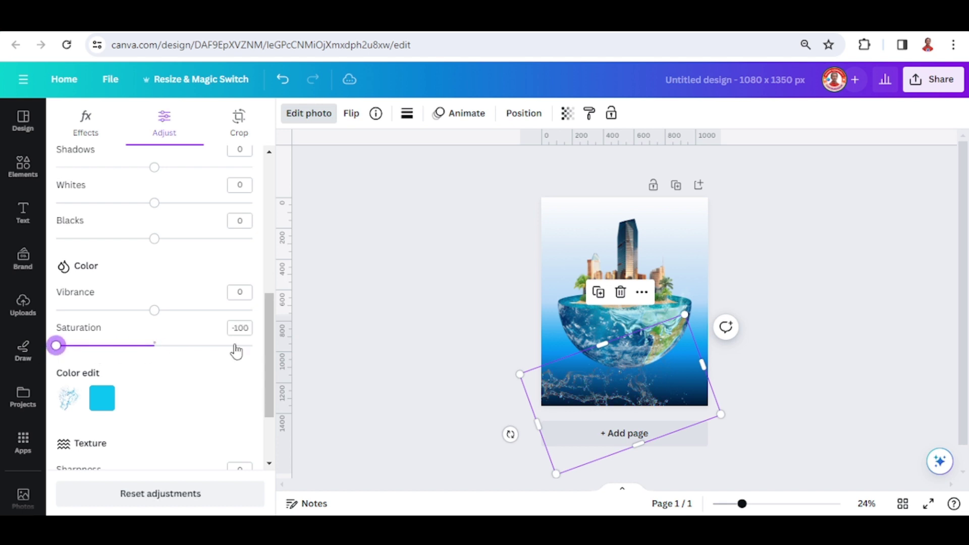
scroll(231, 341, up, 5)
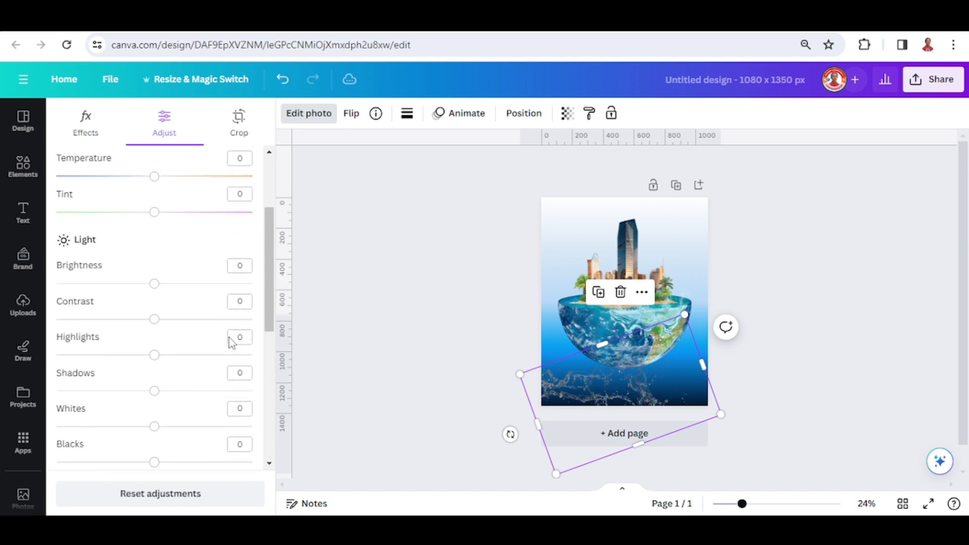
drag(154, 344, 285, 353)
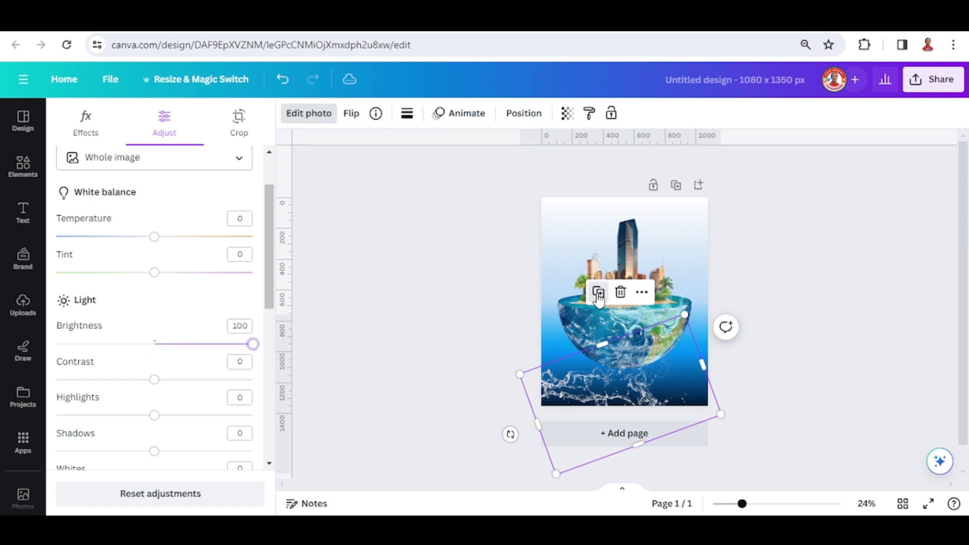
Step: Place a copy of the white splash over the page's bottom right corner and shift a splash slightly down and left
drag(639, 387, 698, 397)
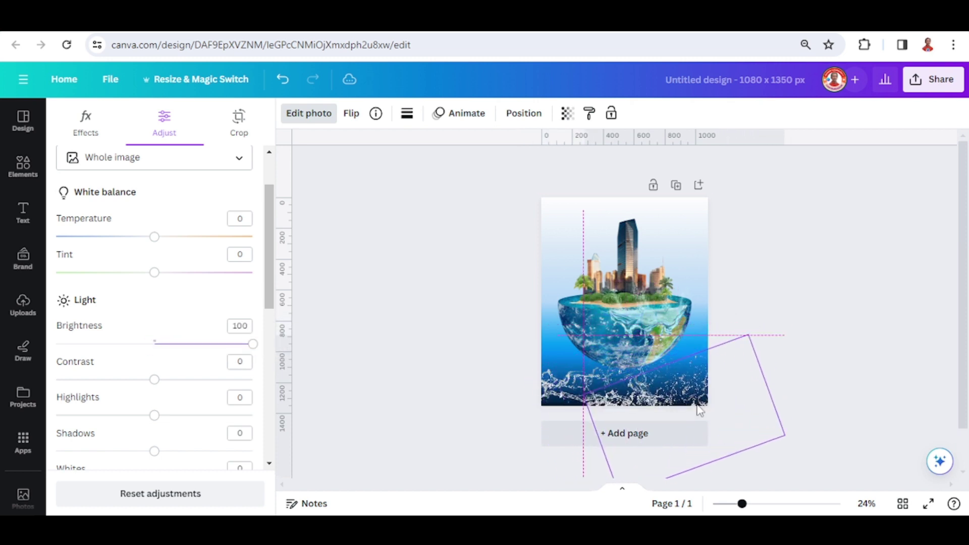
key(ctrl+z)
drag(564, 382, 560, 392)
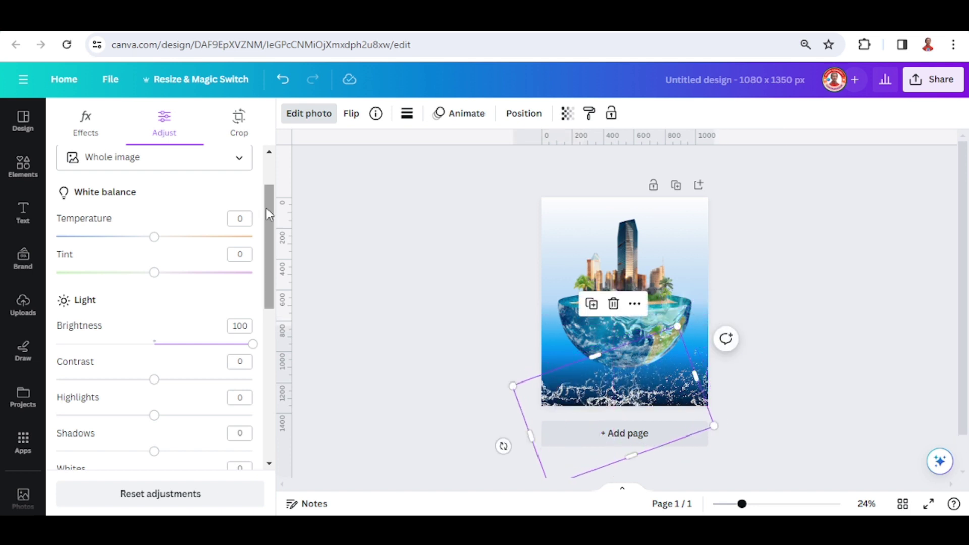
Step: Add the recently used White Cloud Cutout photo and place it in the sky beside the tower, overlapping the page's left edge
click(29, 178)
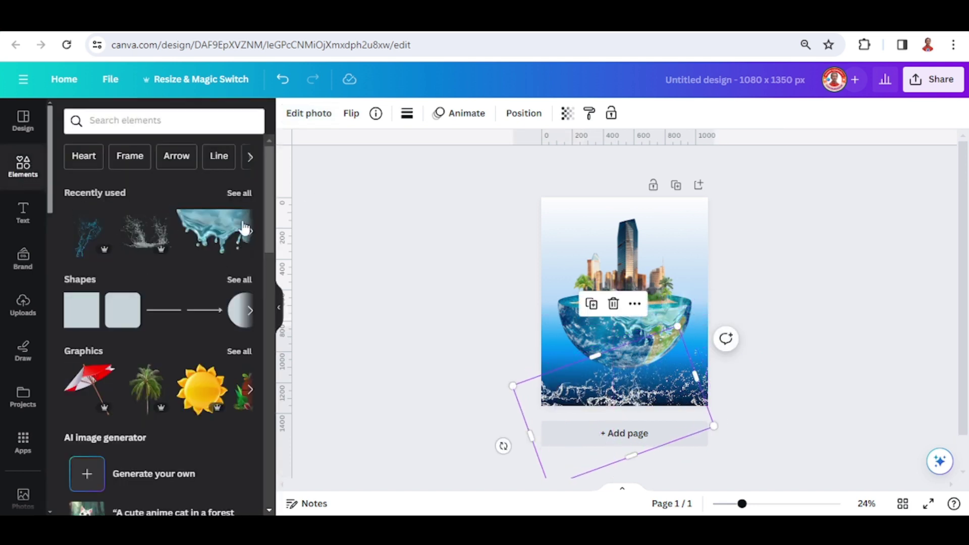
click(240, 194)
scroll(219, 286, down, 4)
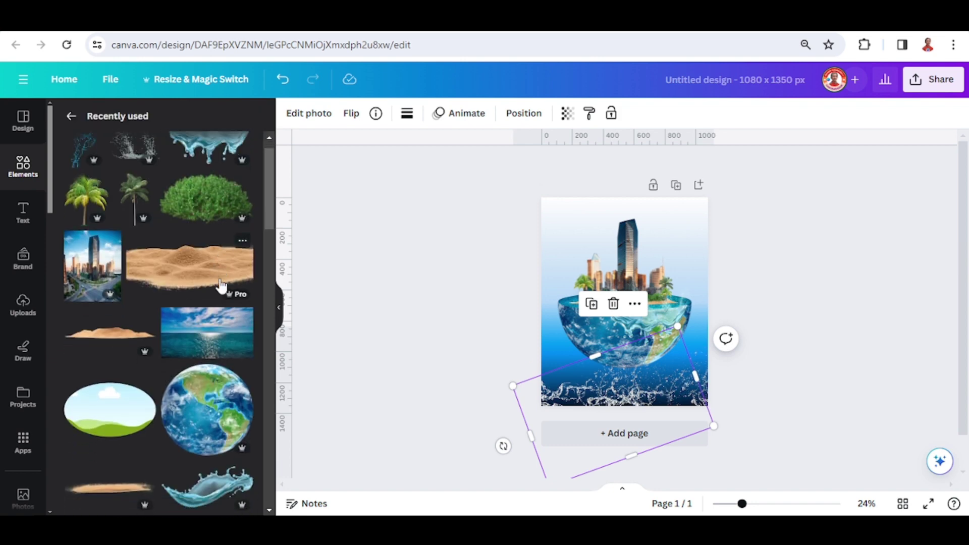
click(242, 339)
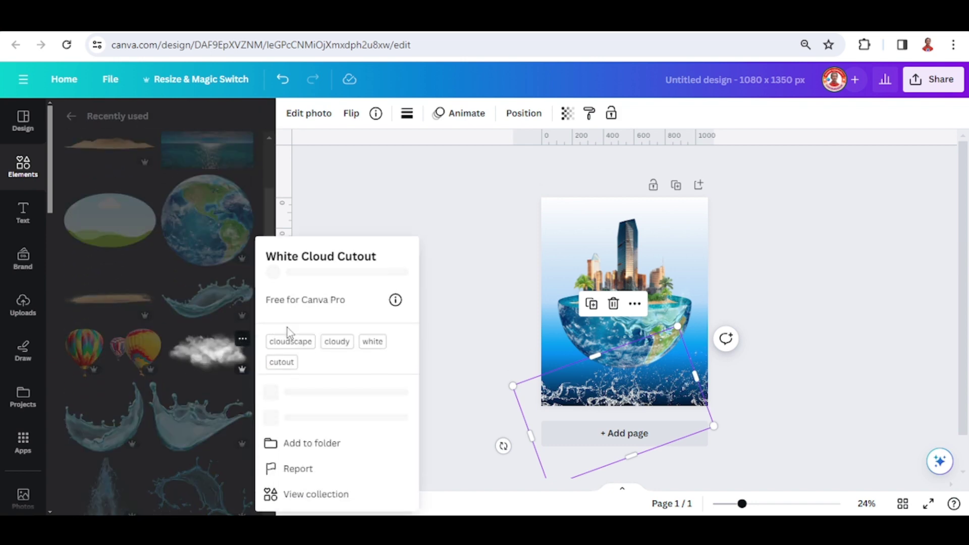
click(231, 348)
click(206, 356)
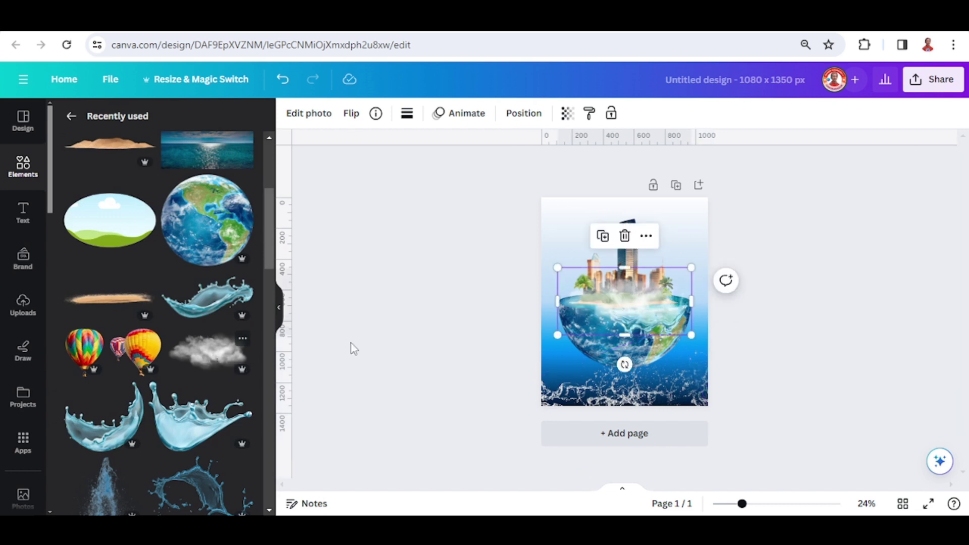
drag(629, 308, 589, 255)
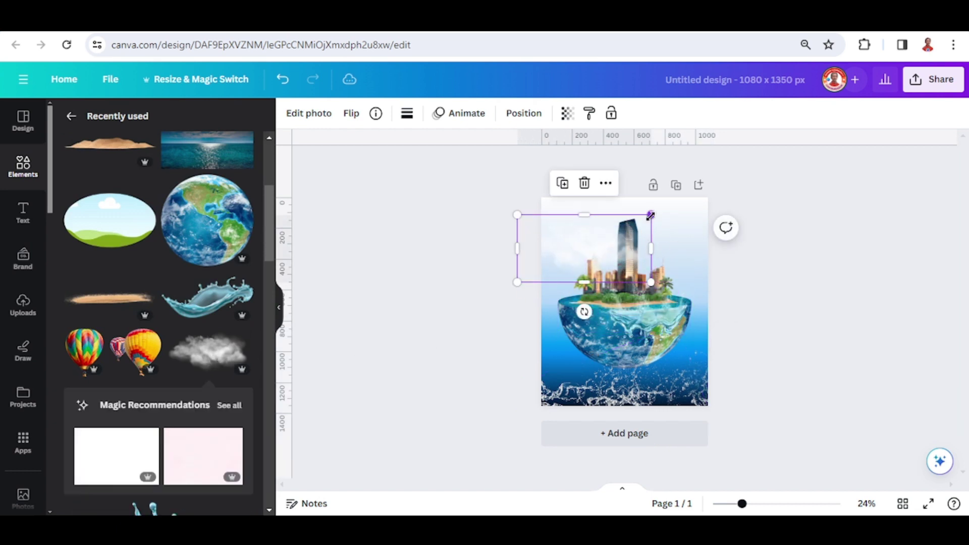
Step: Place a smaller copy of the cloud over the low buildings and palm on the right side of the island
drag(650, 215, 677, 270)
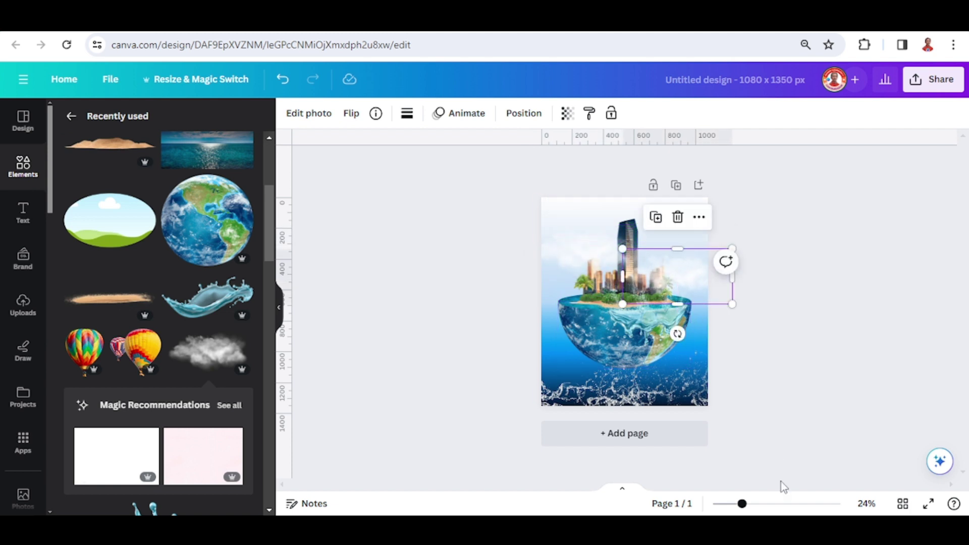
click(773, 504)
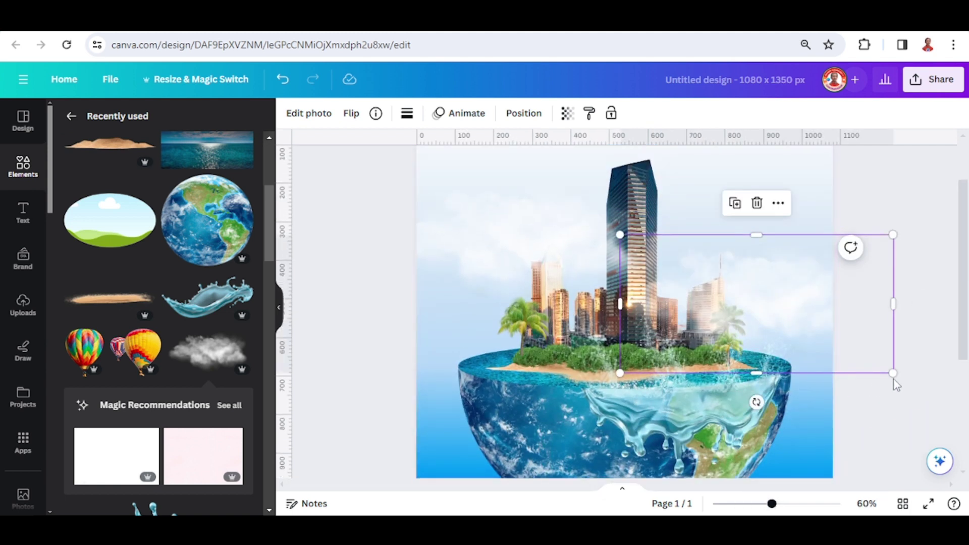
drag(867, 356, 829, 341)
drag(780, 298, 797, 311)
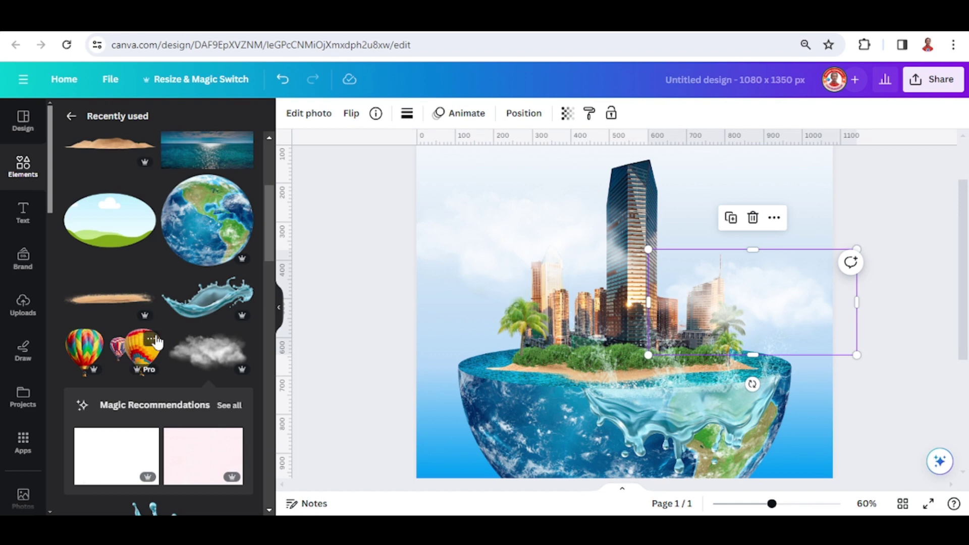
Step: Add the Transparent PNG of Two Hot Air Balloons, shrink it to a small size and place it in the sky left of the tower
click(152, 344)
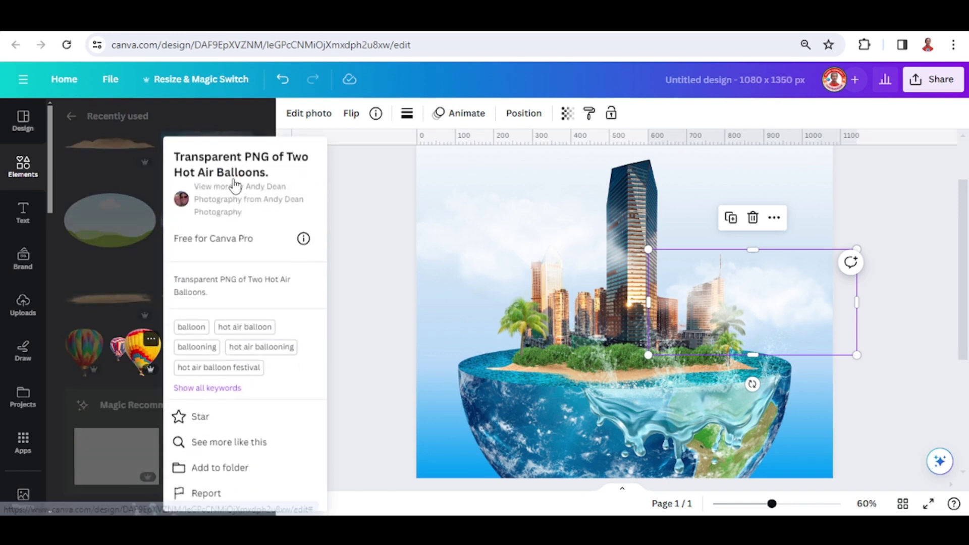
click(129, 355)
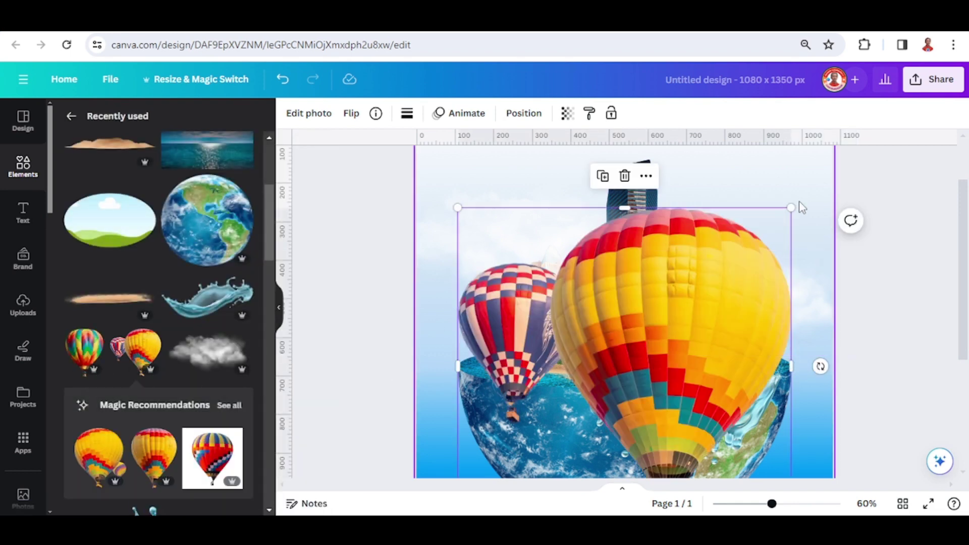
drag(792, 208, 542, 429)
drag(505, 462, 560, 264)
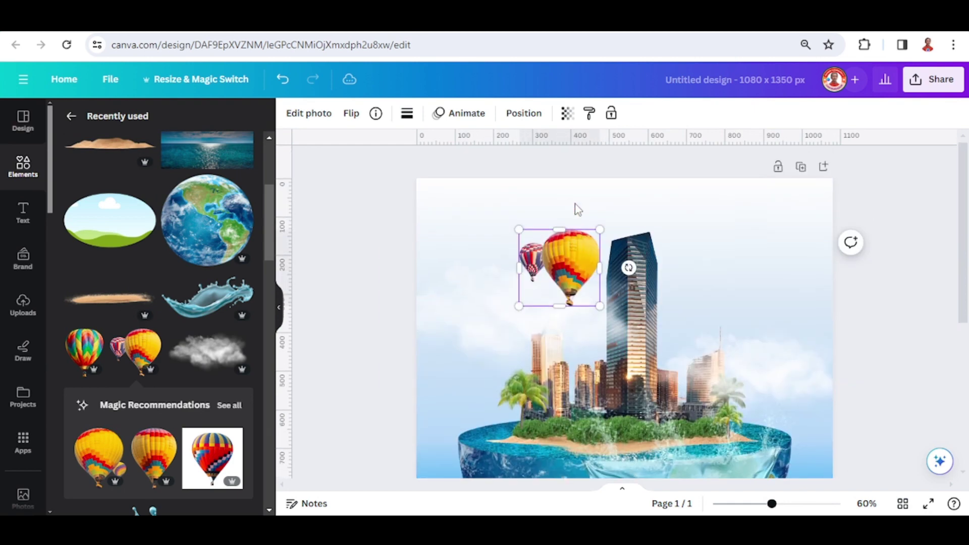
drag(599, 309, 554, 267)
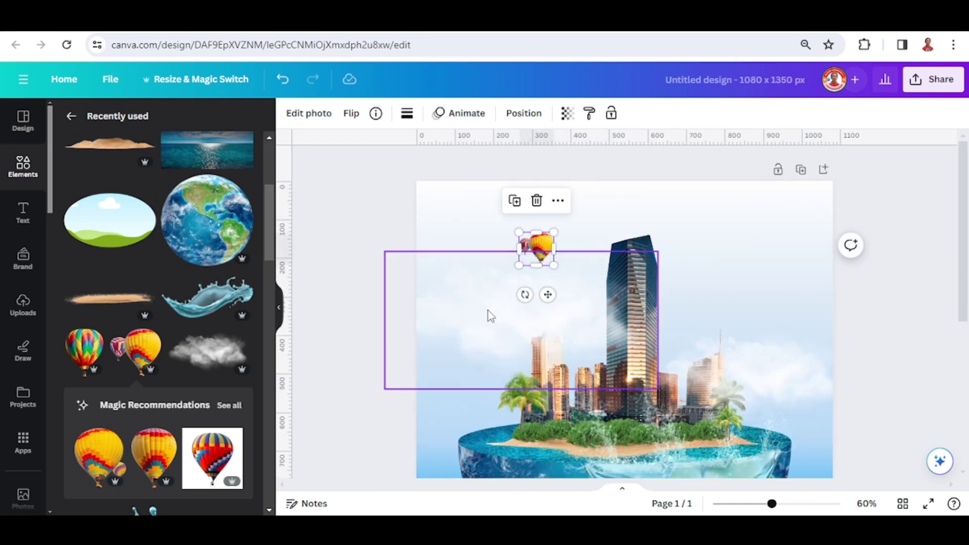
Step: Add the recently used multicoloured hot air balloon, shrink it and place it in the sky right of the tower, above the low buildings
click(96, 335)
click(89, 355)
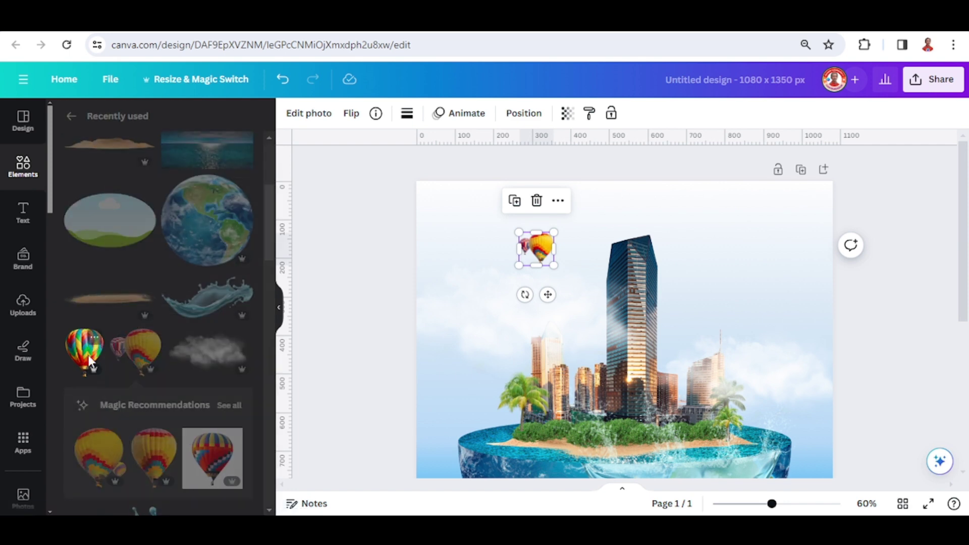
drag(458, 230, 603, 414)
drag(697, 454, 746, 289)
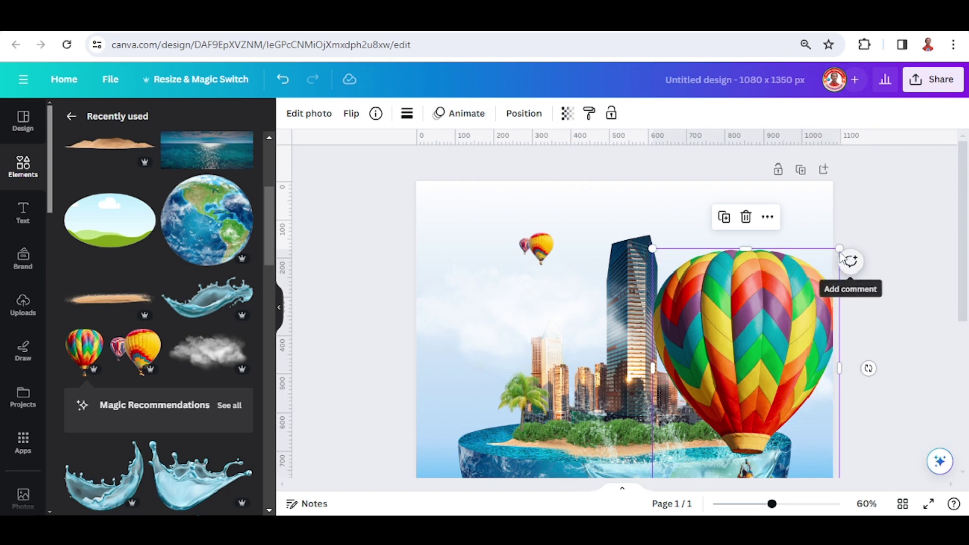
drag(817, 255, 772, 299)
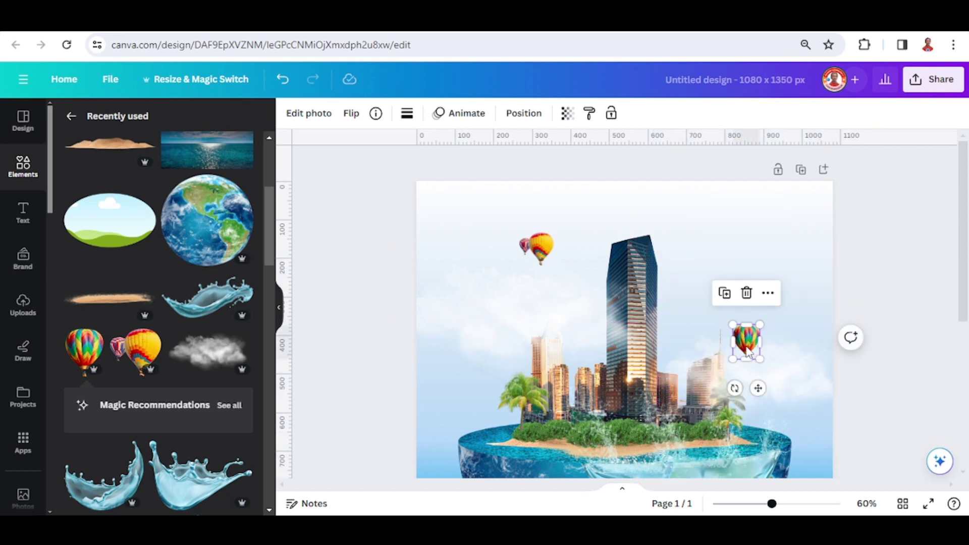
Step: Move the multicoloured balloon's layer down the layer order, behind the clouds, and deselect it
click(524, 113)
drag(206, 207, 205, 328)
click(805, 236)
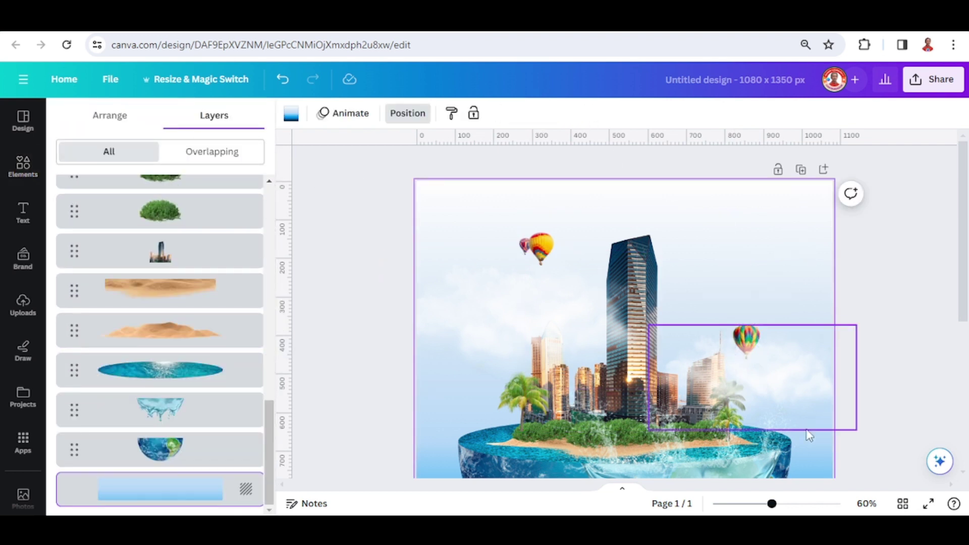